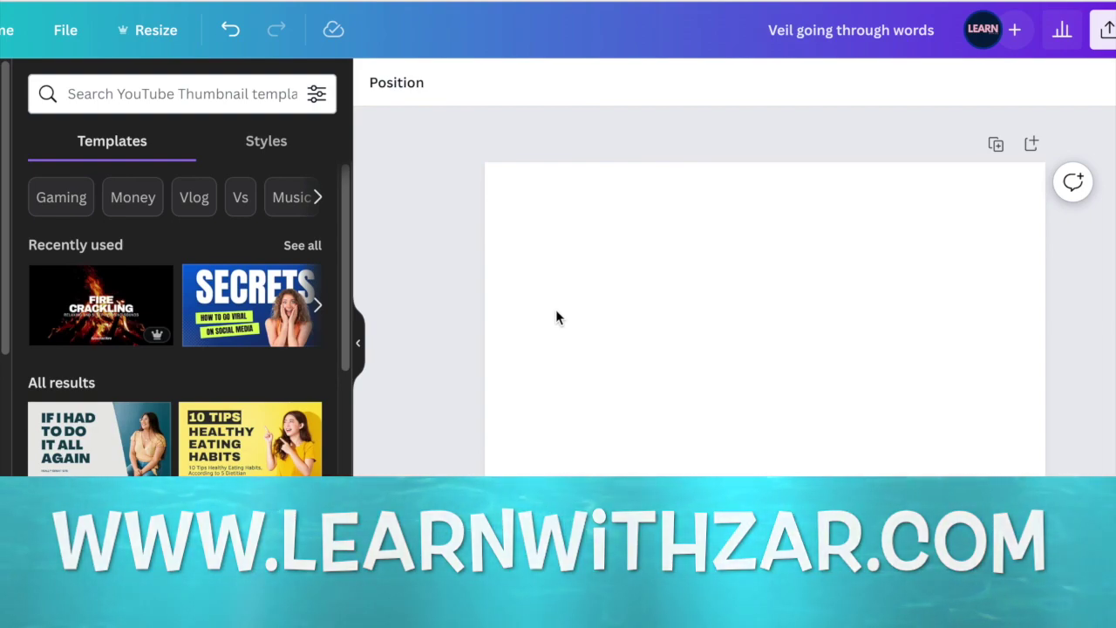
Fill the blank page's background with the pale pink brand colour.
click(538, 327)
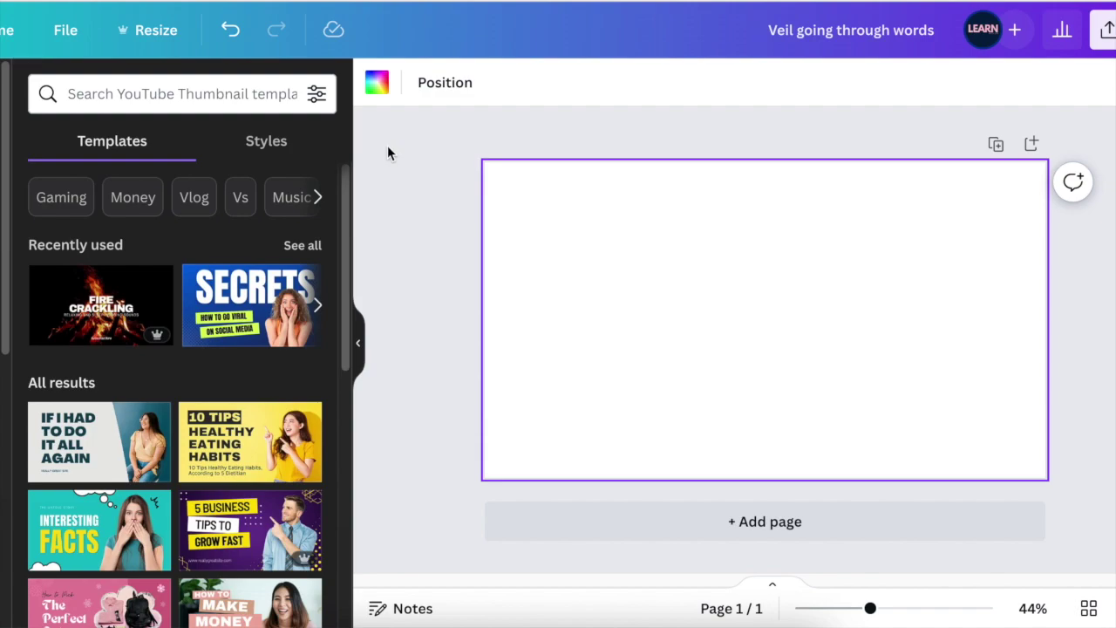
click(375, 85)
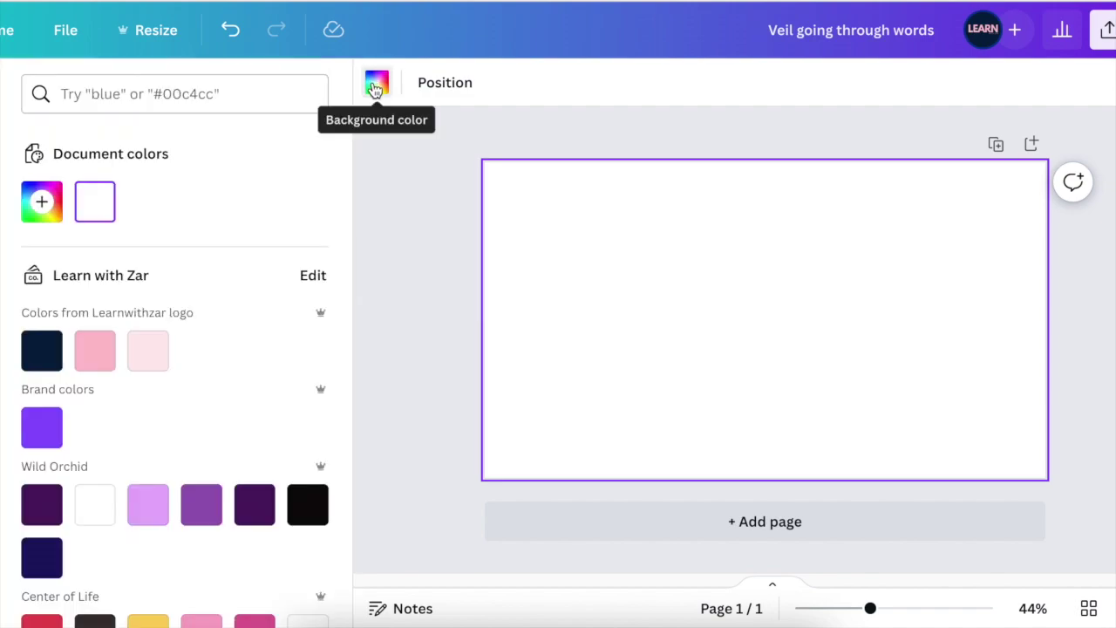
click(148, 351)
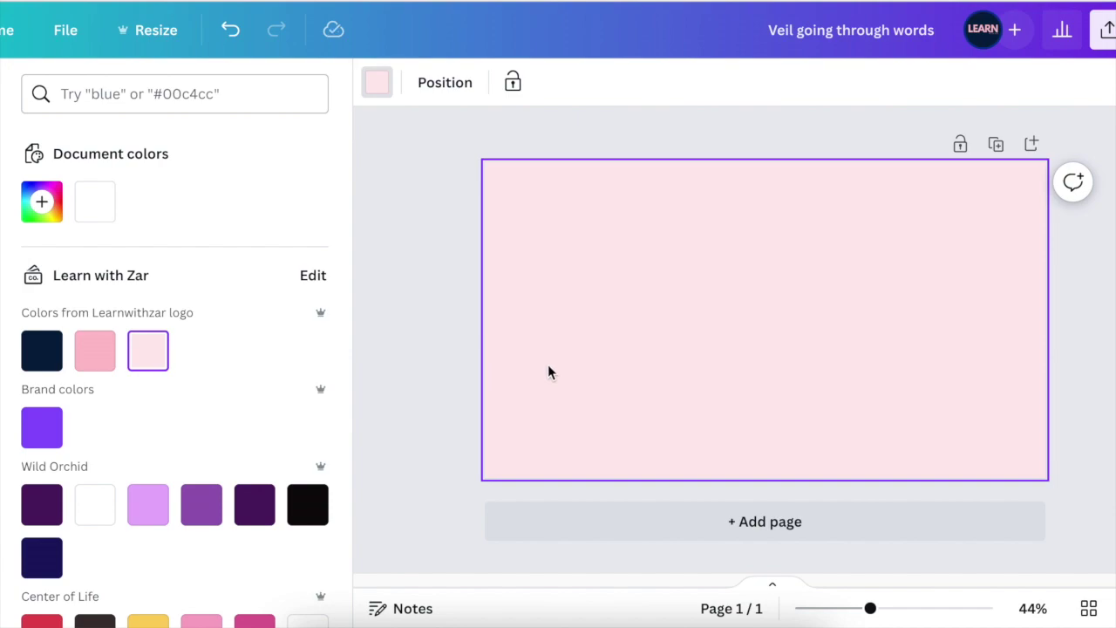
click(451, 351)
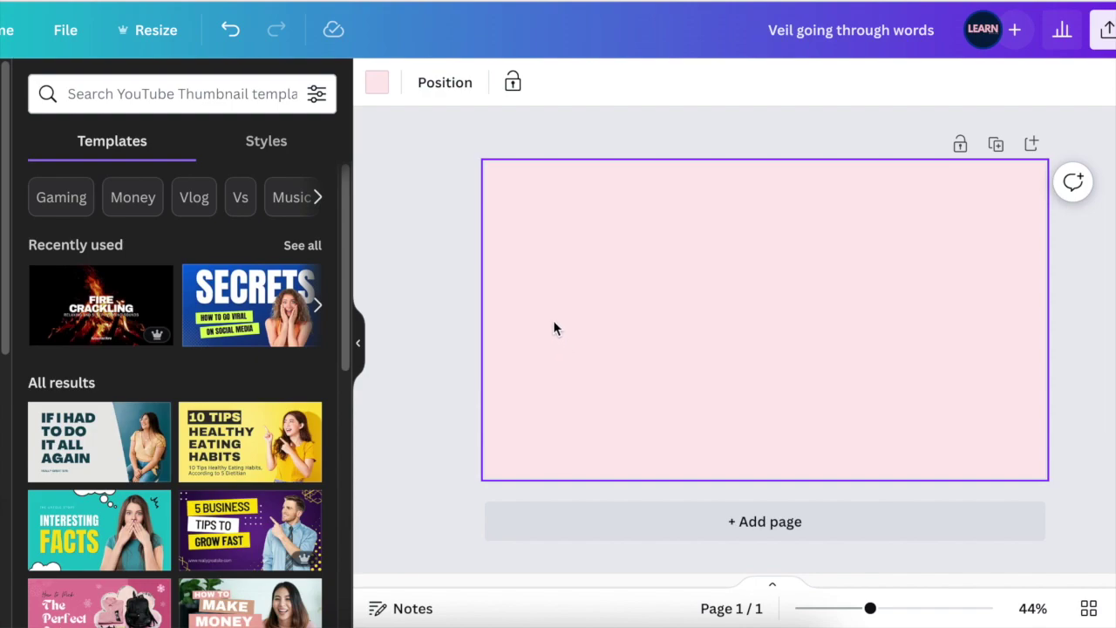
Add a new text box and enlarge it from size 12 to size 107.
key(t)
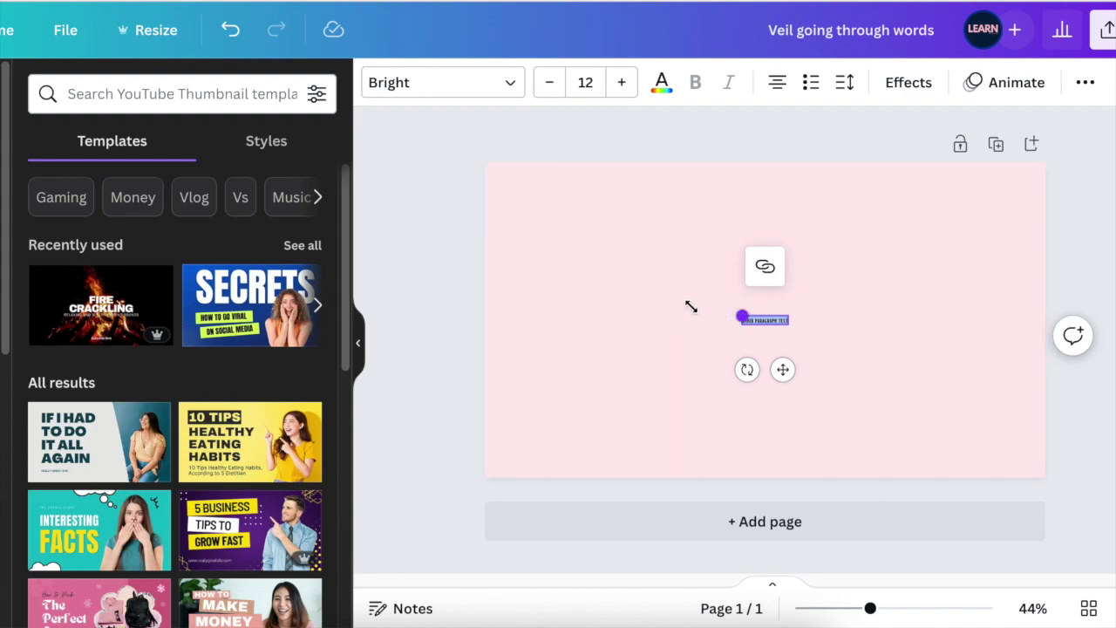
drag(690, 307, 478, 266)
drag(788, 324, 886, 381)
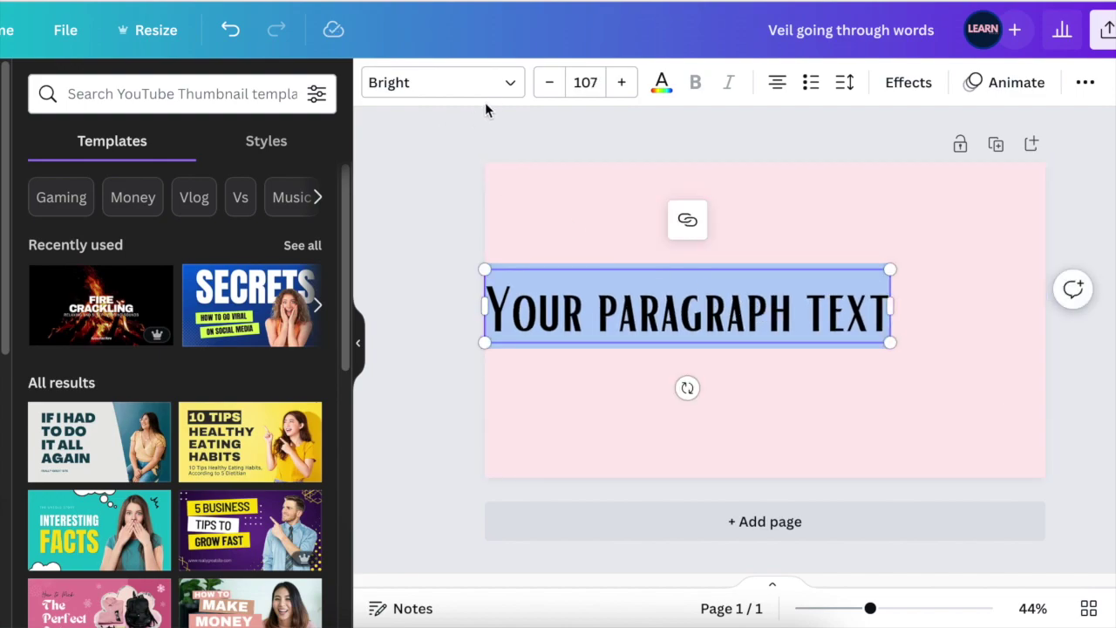
Set the font to Anton, type 'GETTING MARRIED', and narrow the box onto two lines.
click(508, 89)
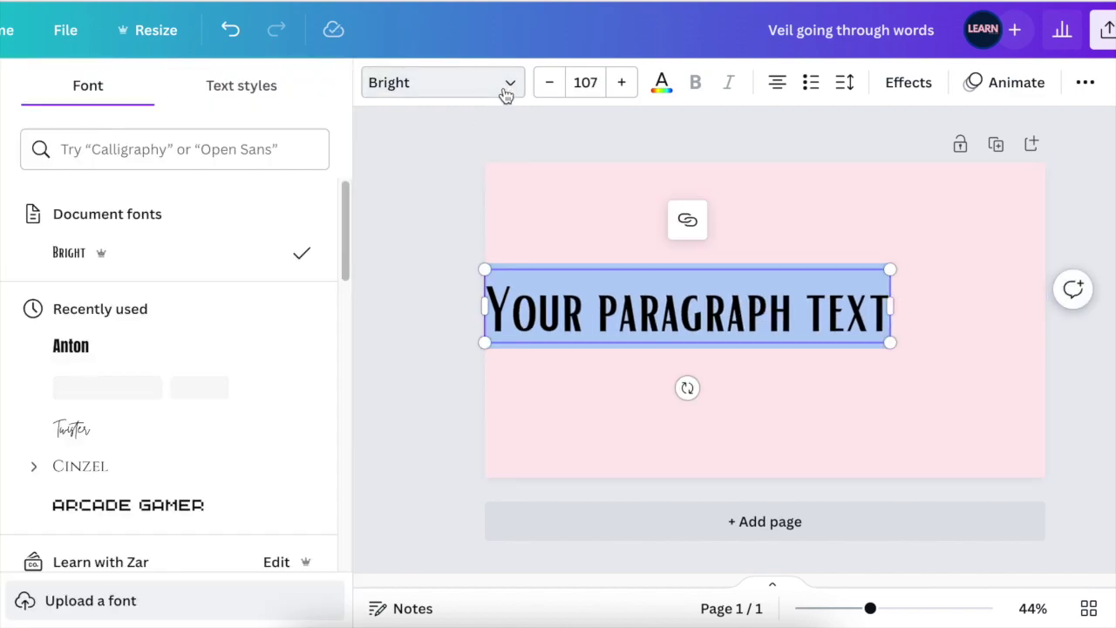
click(148, 359)
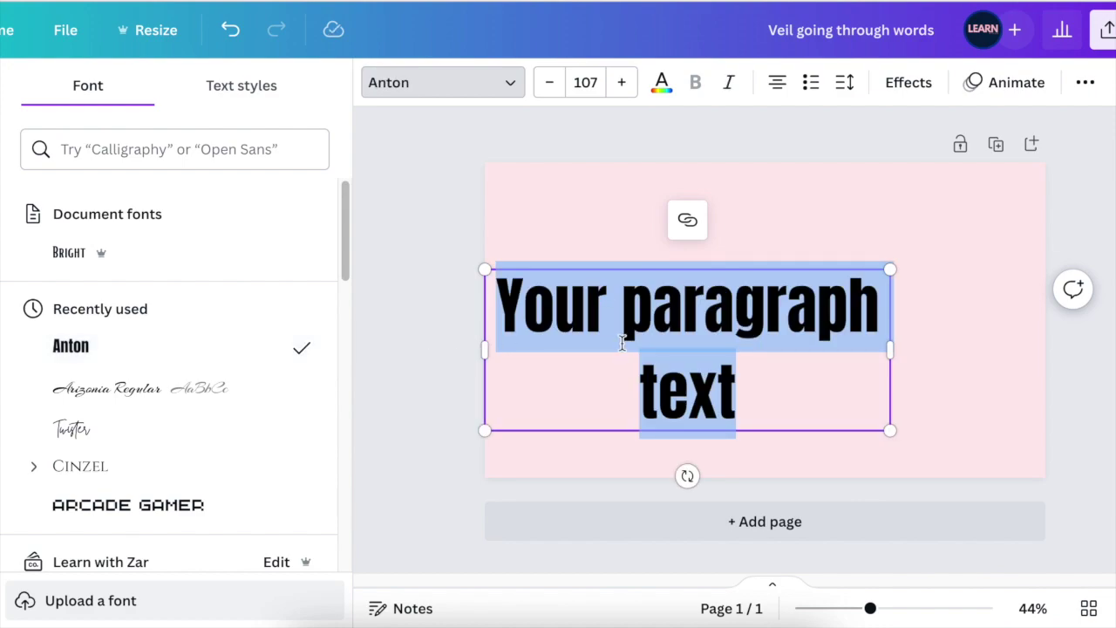
text(GE)
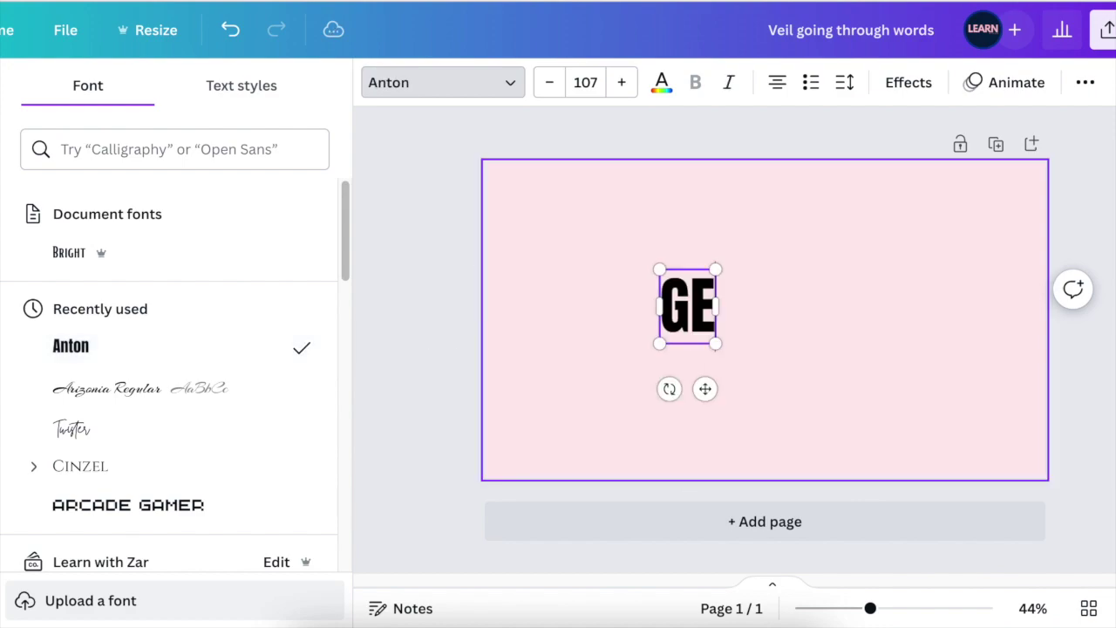
text(TTING MARRIED)
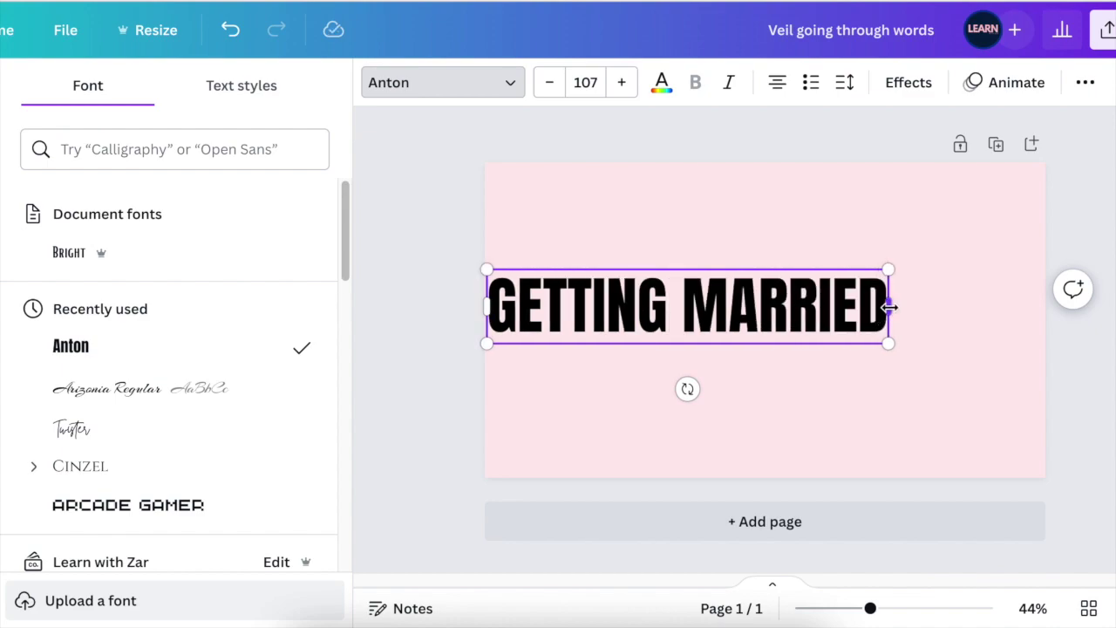
drag(889, 307, 849, 314)
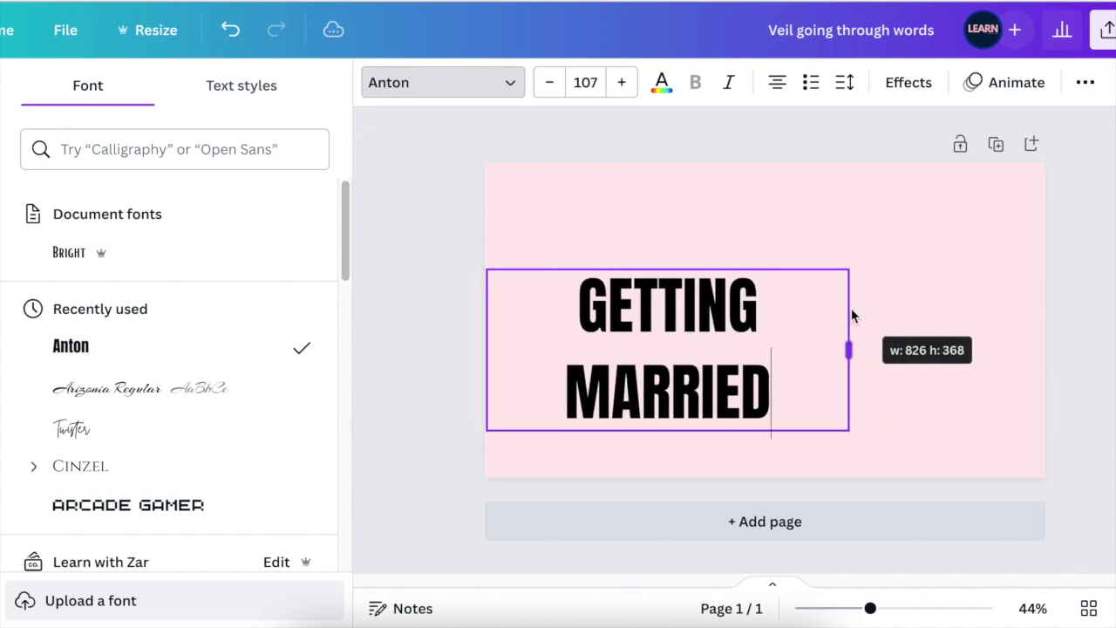
click(844, 83)
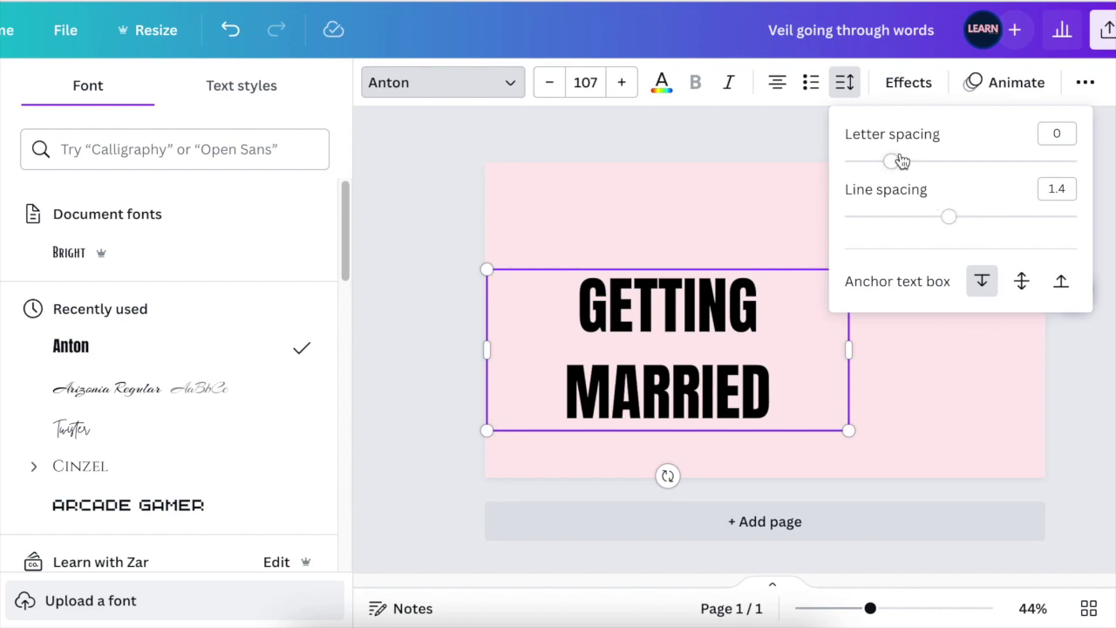
Tighten the line spacing to about 1.04 and enlarge the heading to size 204.
drag(949, 218, 907, 223)
click(848, 336)
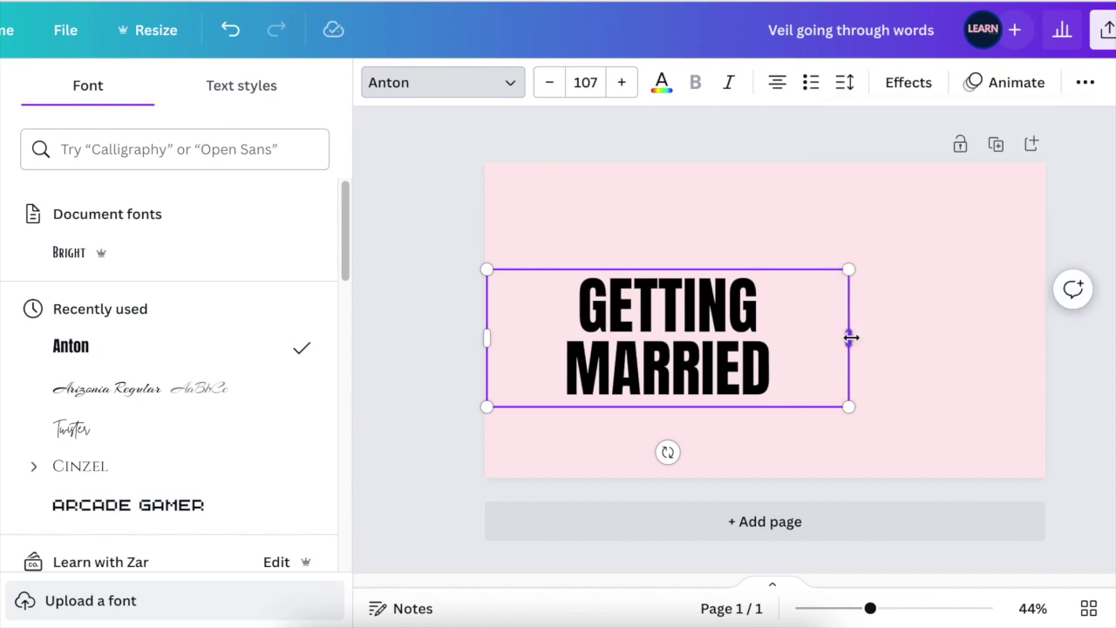
drag(826, 334, 707, 334)
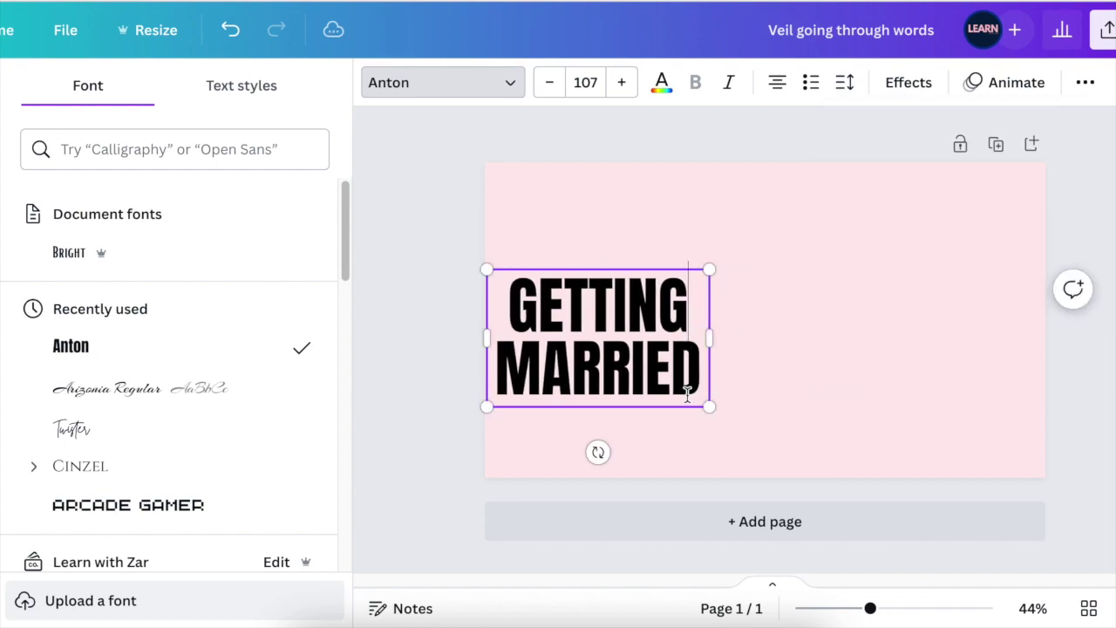
drag(705, 404, 931, 523)
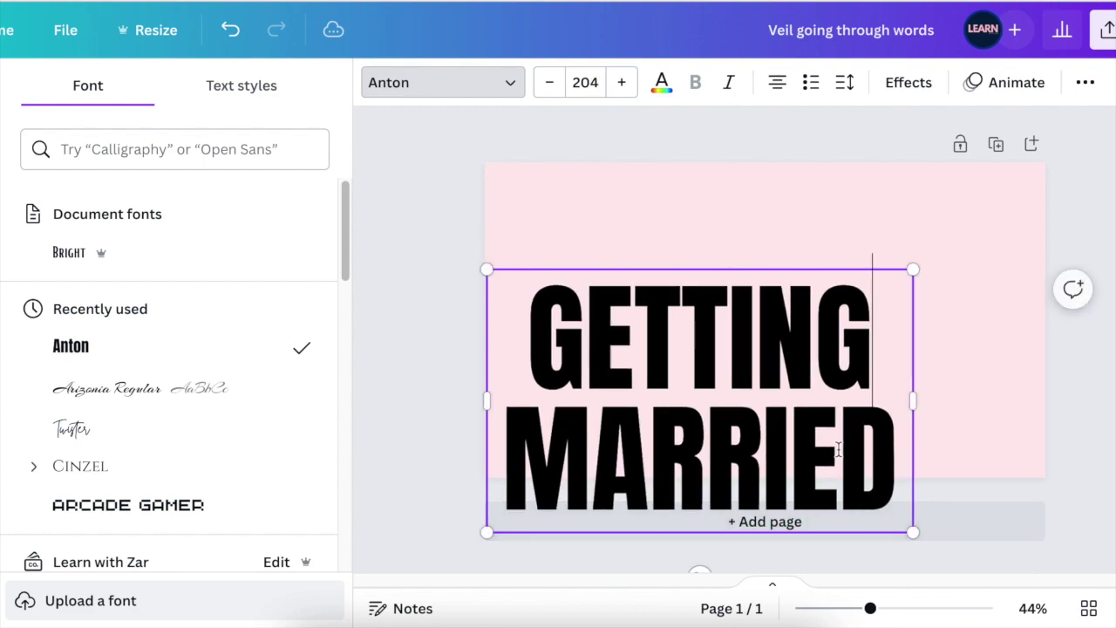
click(820, 413)
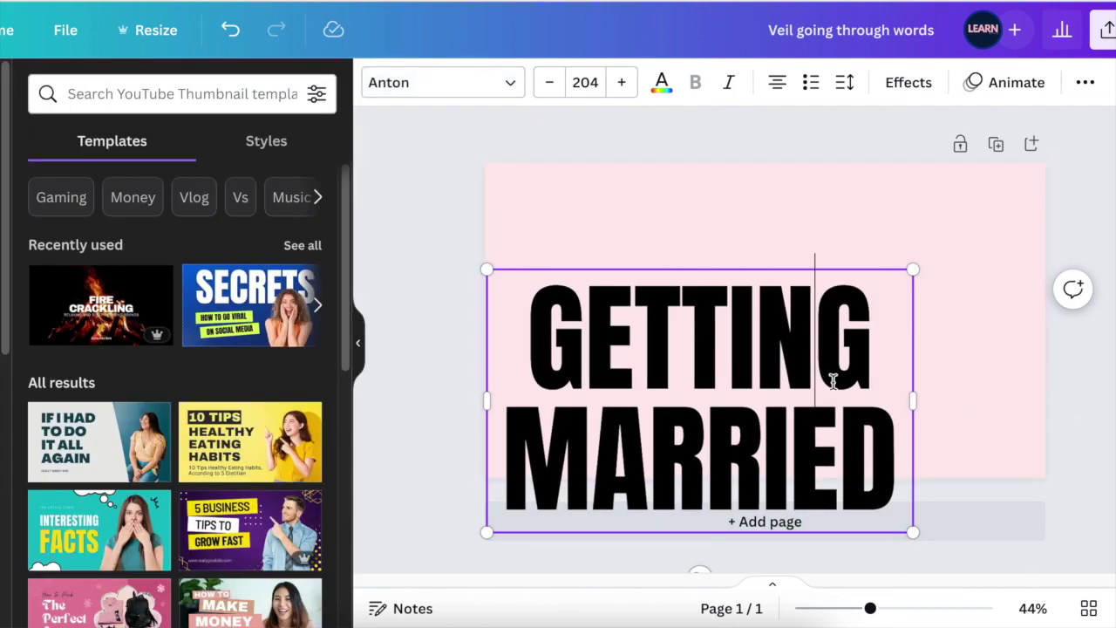
Move the heading up onto the page and enlarge it to size 240.
click(1018, 413)
click(906, 488)
drag(907, 489, 950, 402)
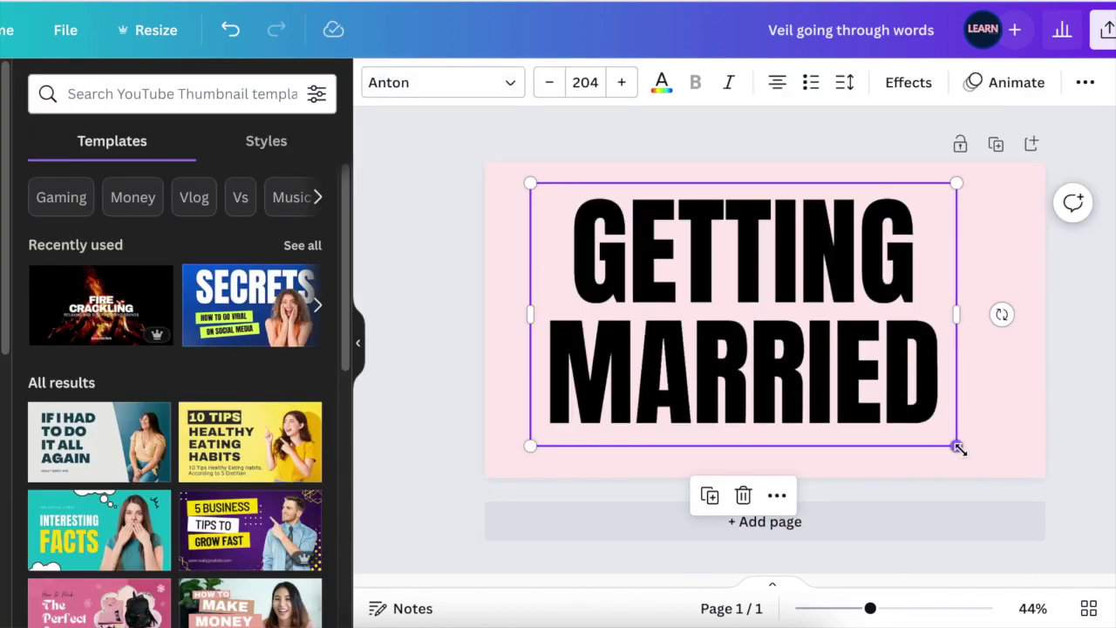
drag(959, 448, 1041, 474)
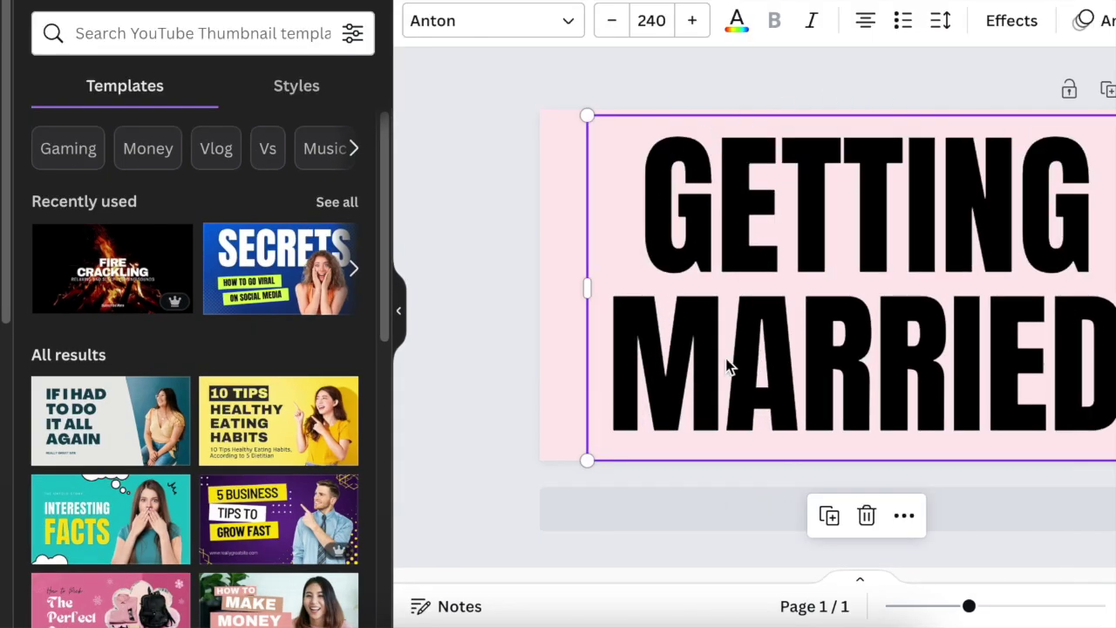
Change the heading's text colour to the magenta swatch.
click(738, 26)
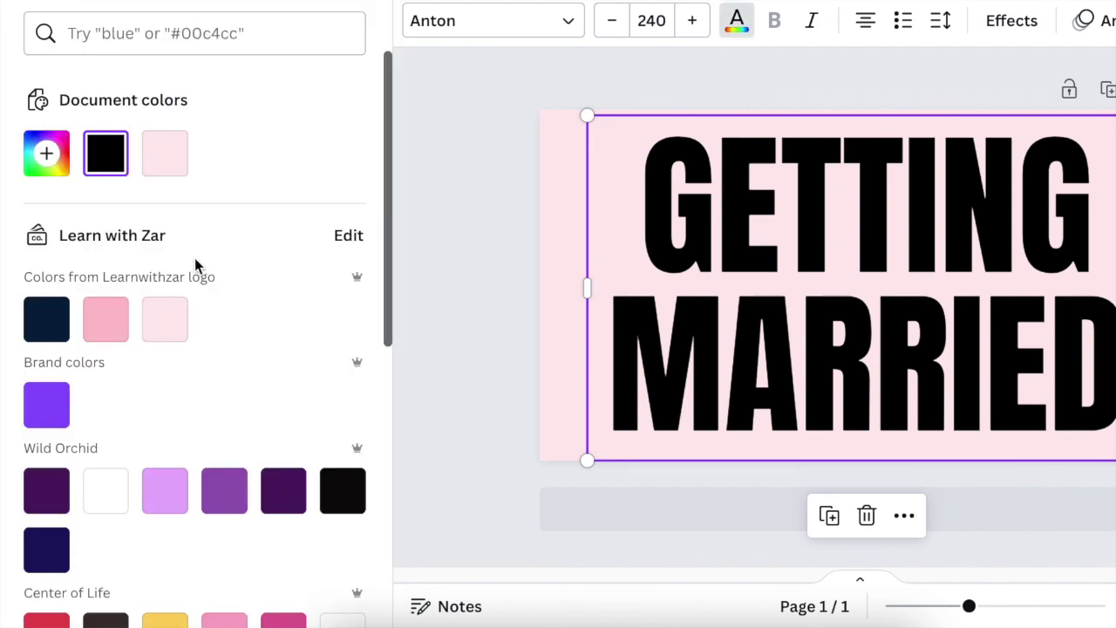
click(115, 329)
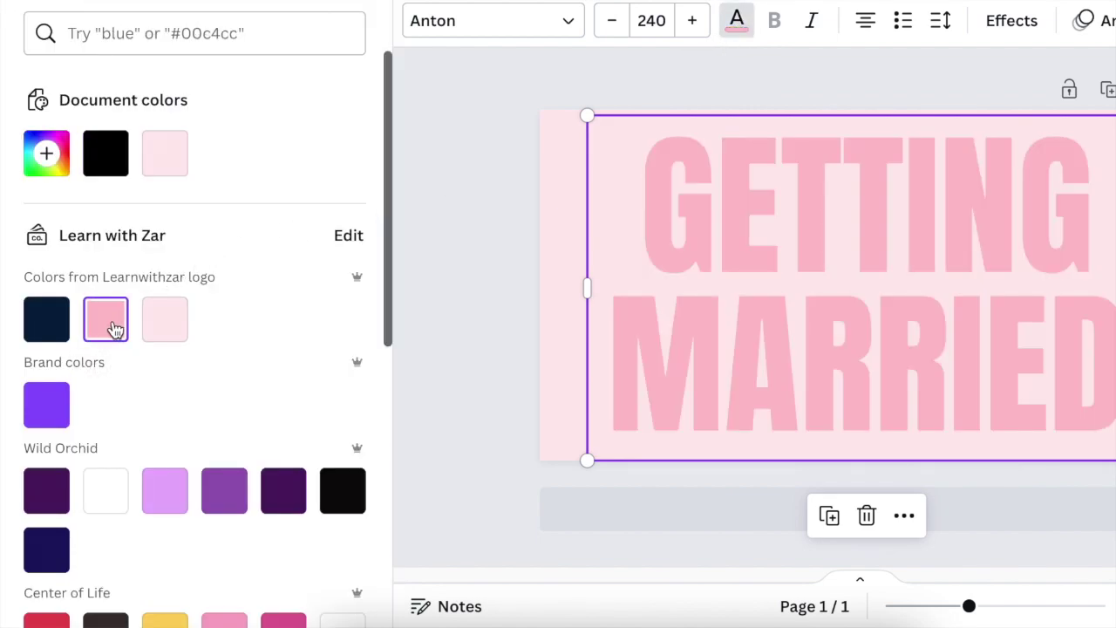
scroll(208, 373, down, 3)
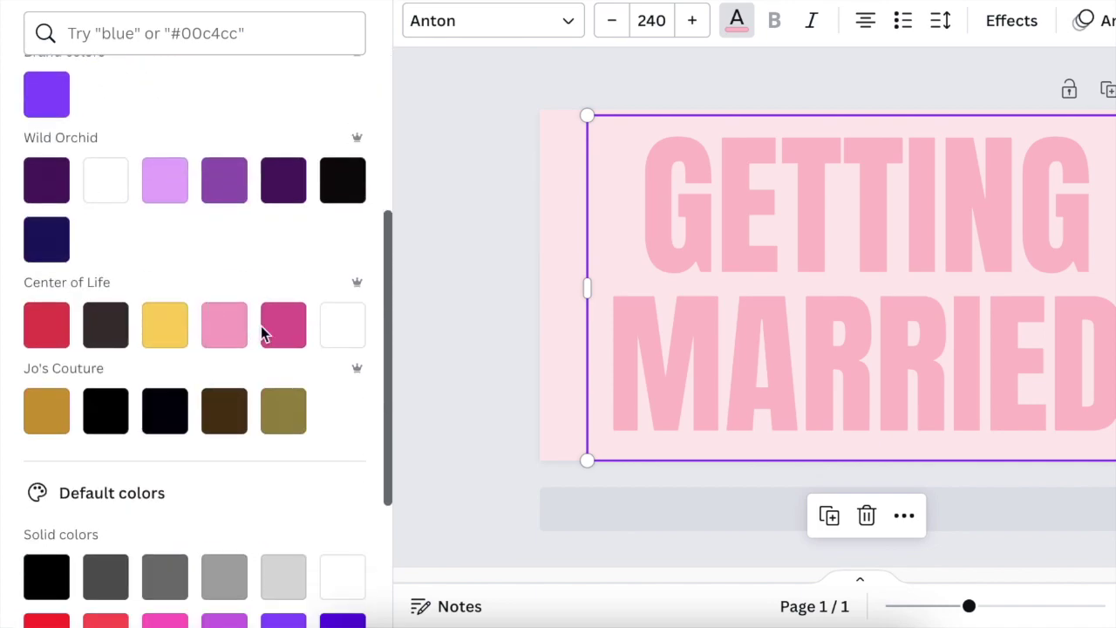
click(286, 336)
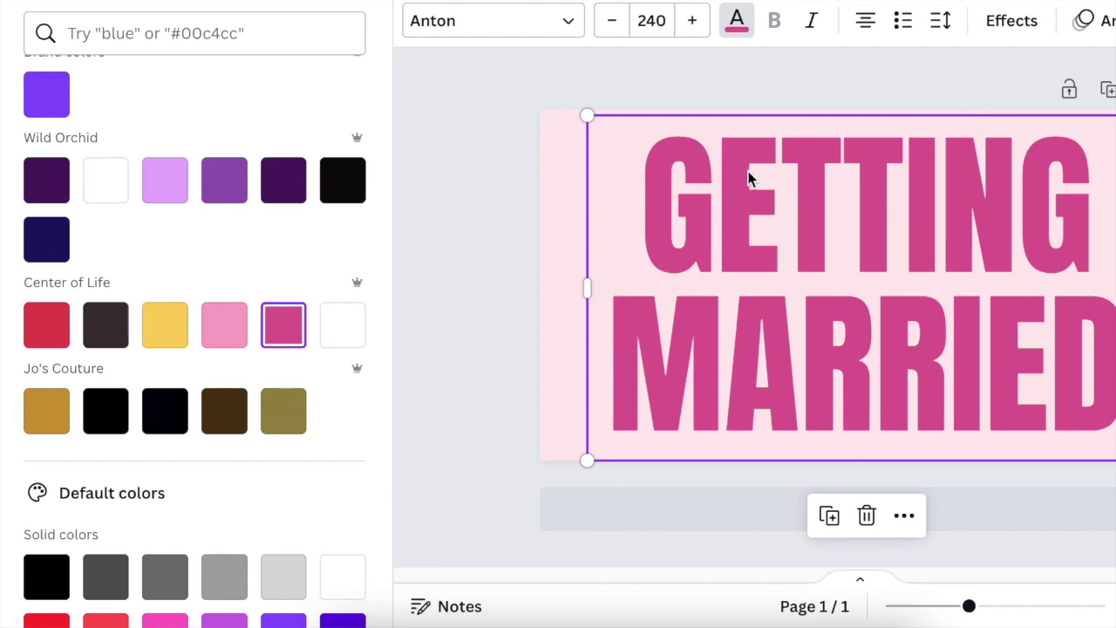
Apply the Hollow outline effect to the heading.
click(1011, 21)
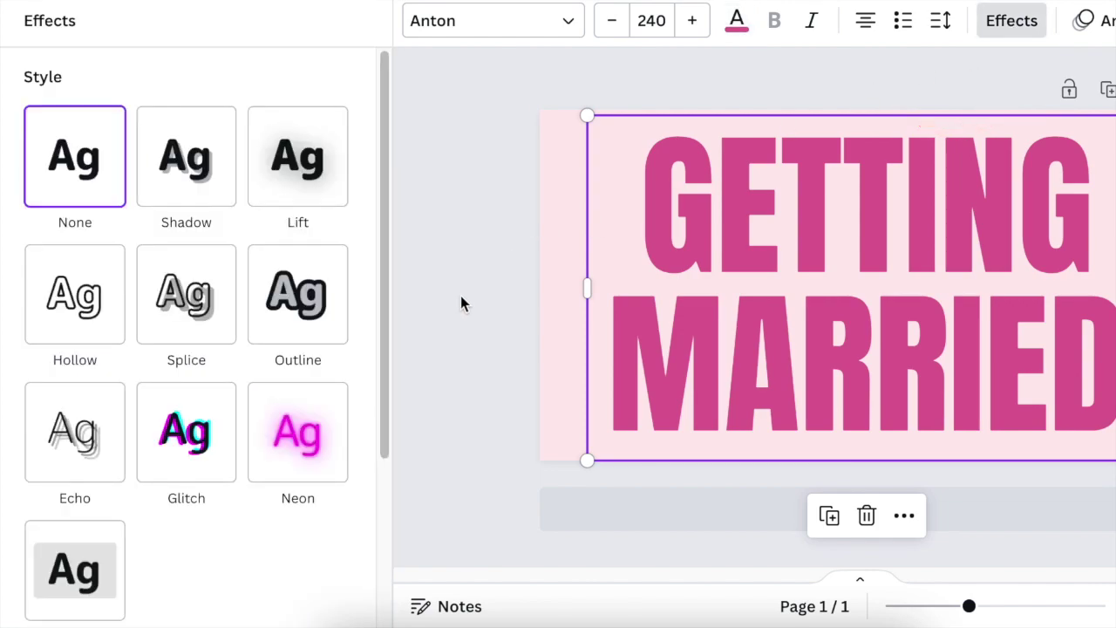
click(82, 305)
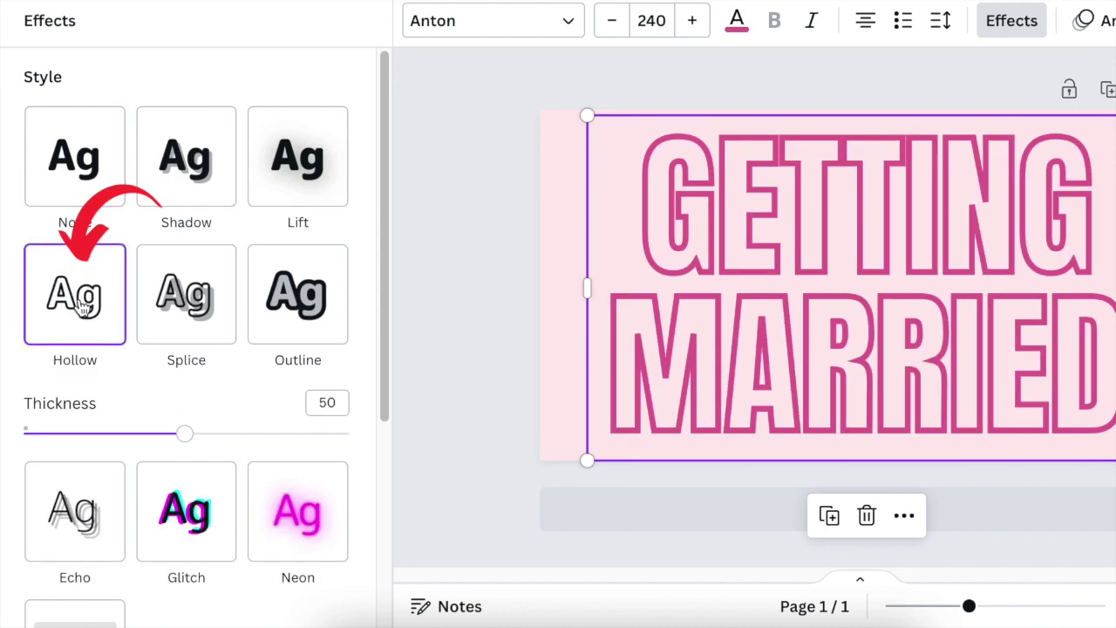
click(528, 279)
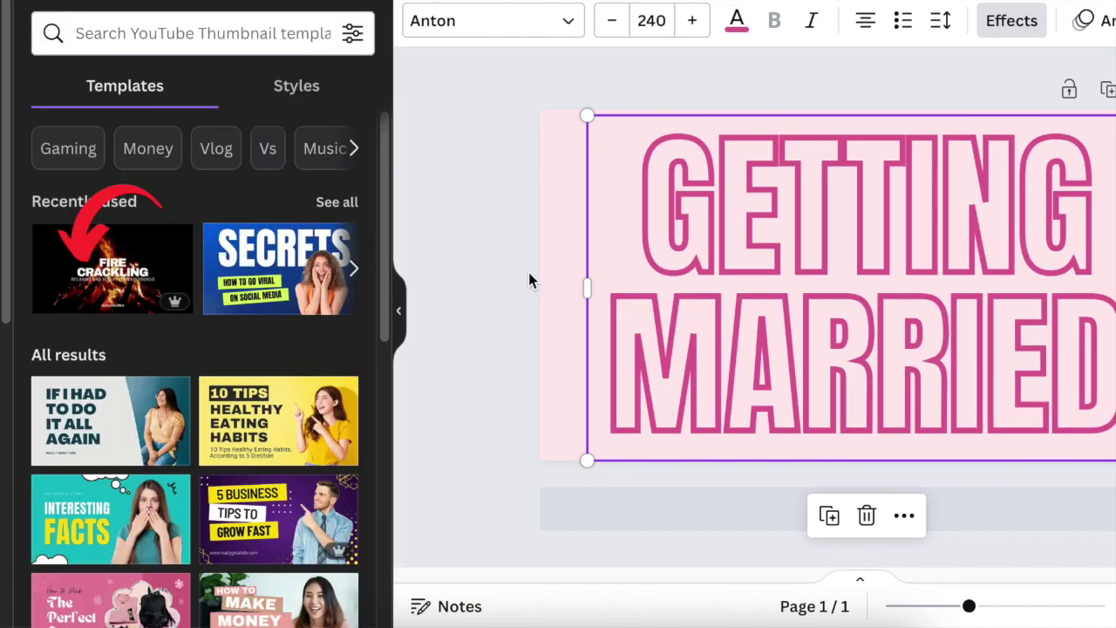
Duplicate the hollow heading and park the copy off the page's right edge.
click(761, 321)
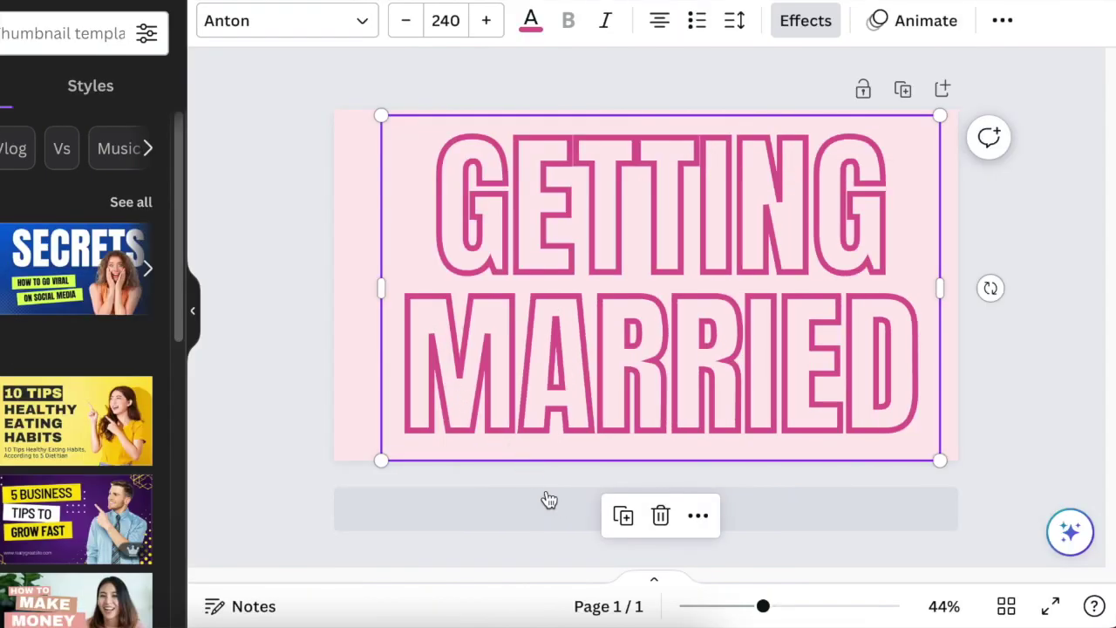
click(623, 516)
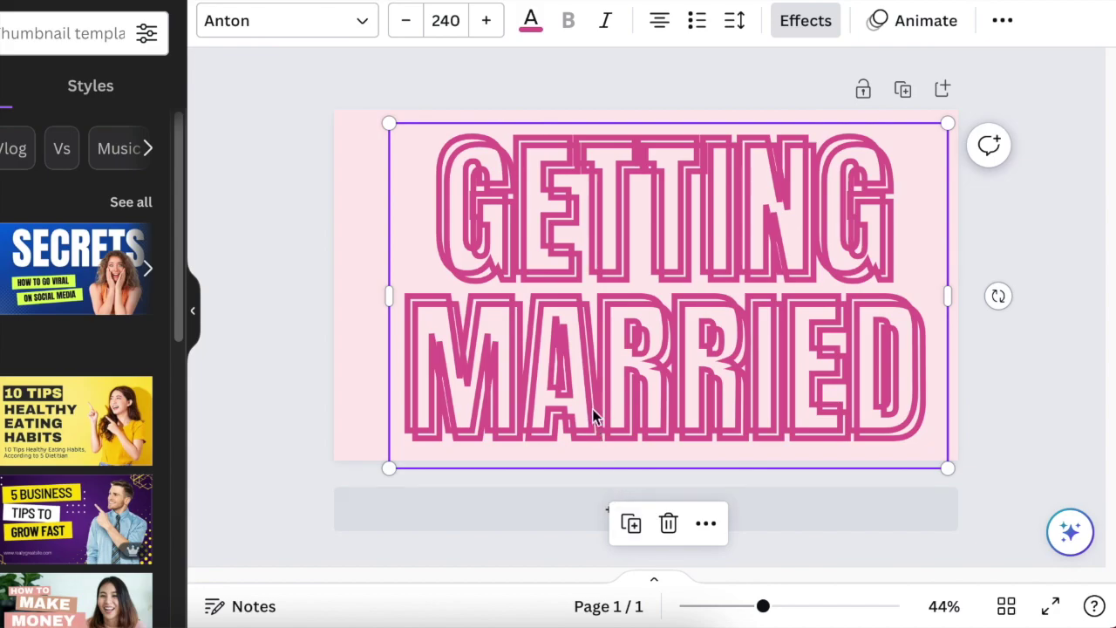
drag(591, 384, 1056, 393)
click(859, 219)
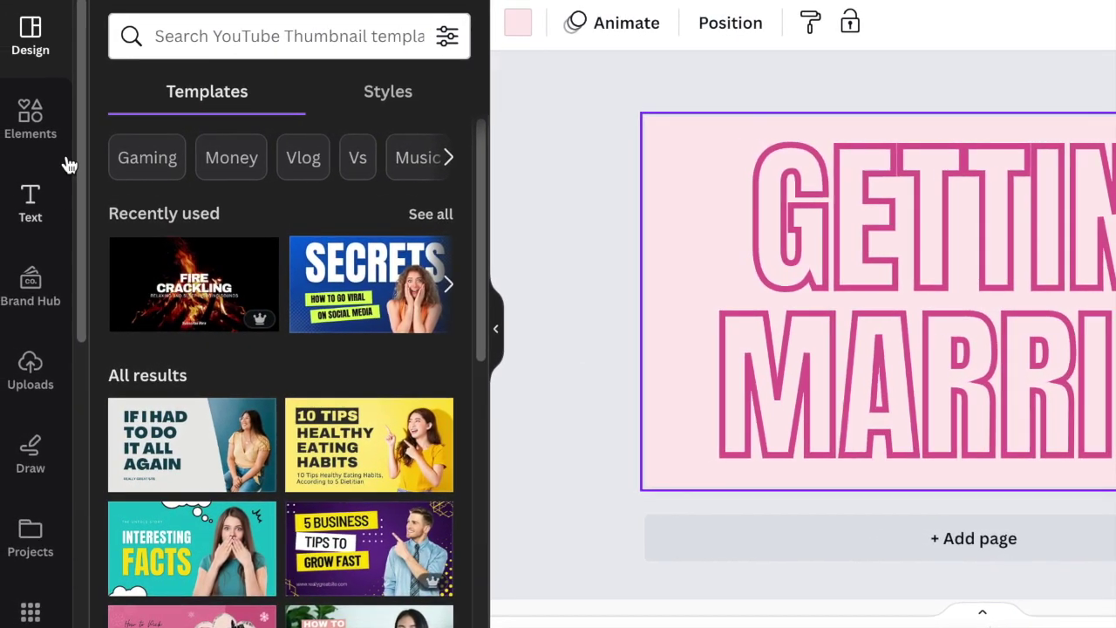
Search the elements library for 'VEIL' and filter to video results.
click(37, 112)
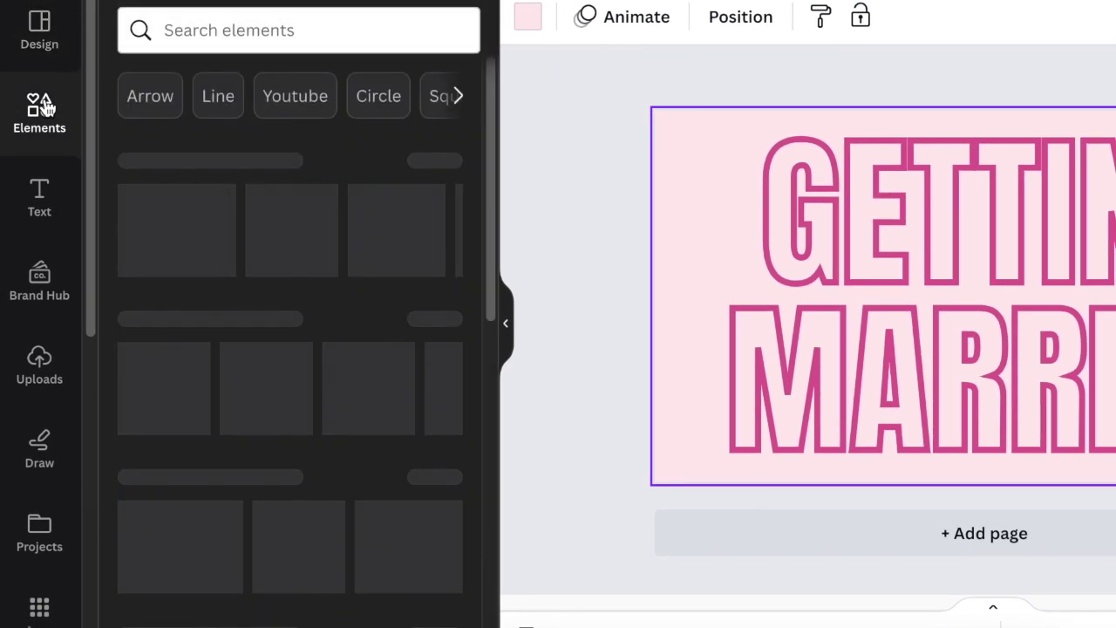
click(208, 28)
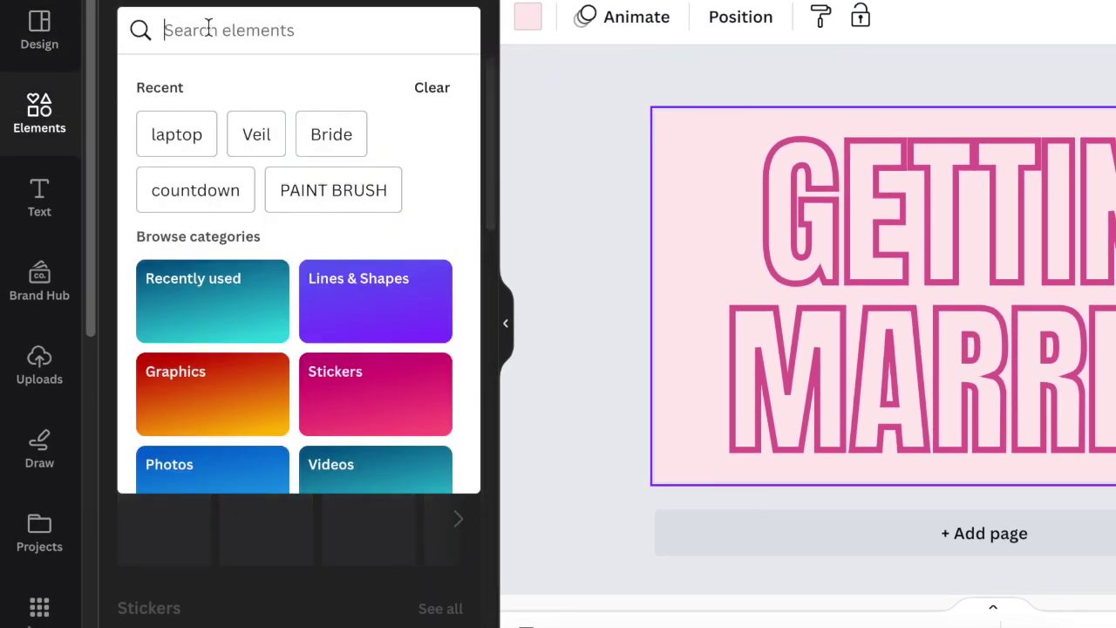
text(VEIL)
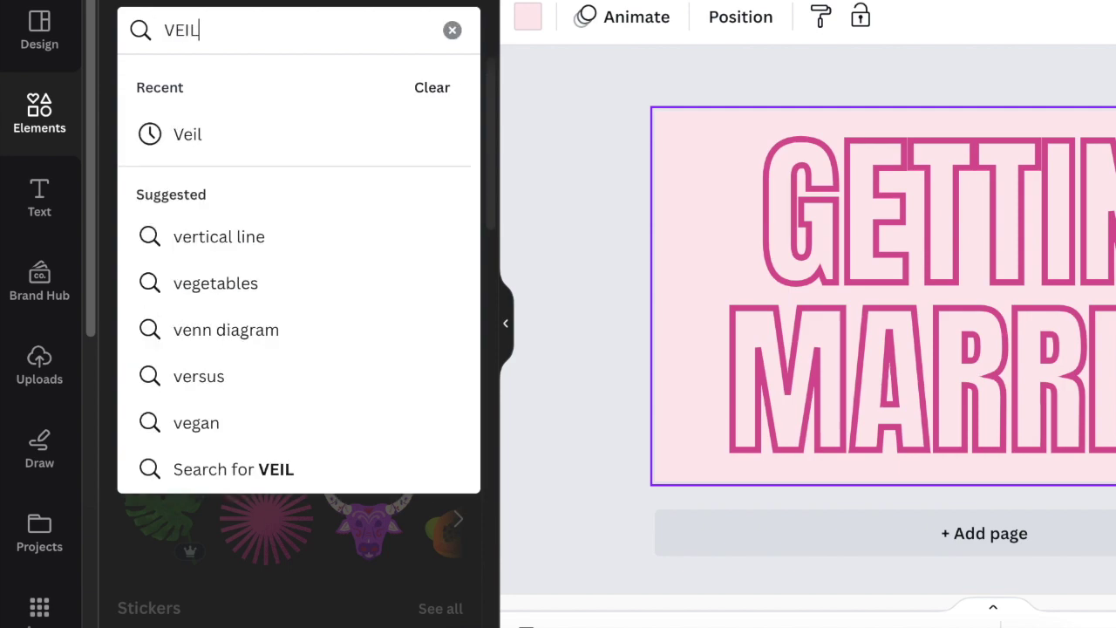
key(Return)
click(357, 87)
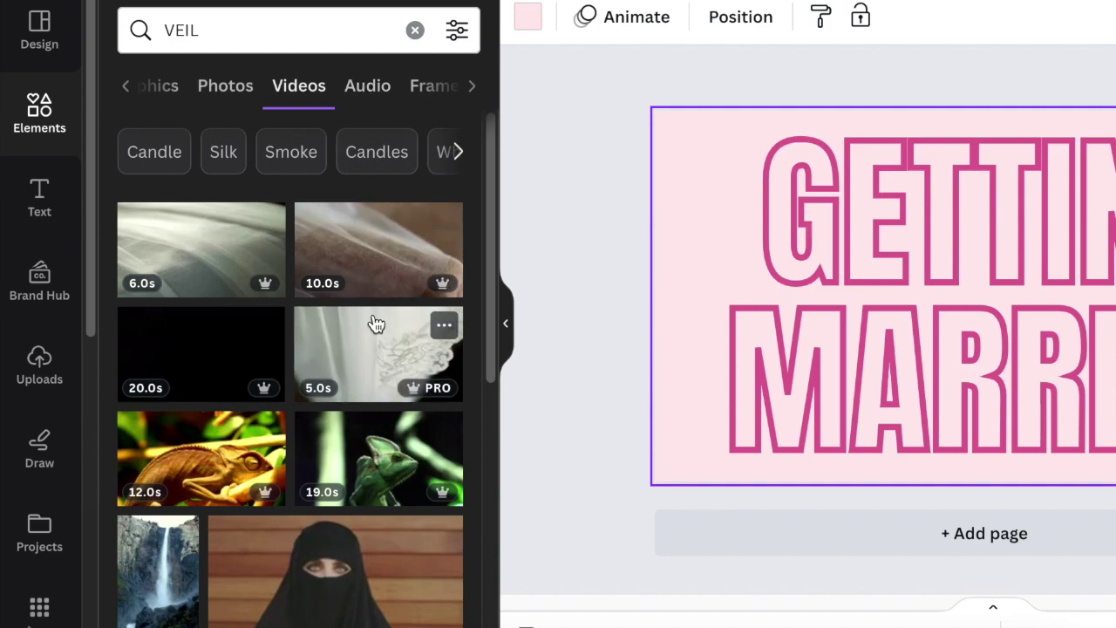
Add the 20-second sunset veil-dancer clip to the page and pause its preview.
scroll(375, 324, down, 1)
scroll(375, 325, down, 1)
scroll(380, 320, up, 1)
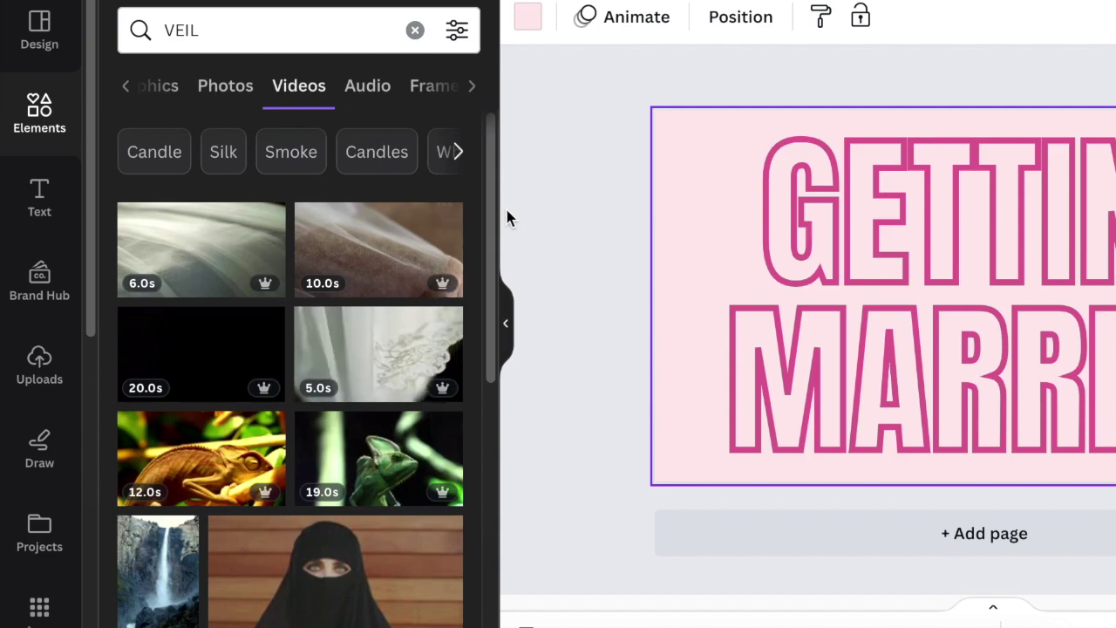
drag(494, 203, 424, 516)
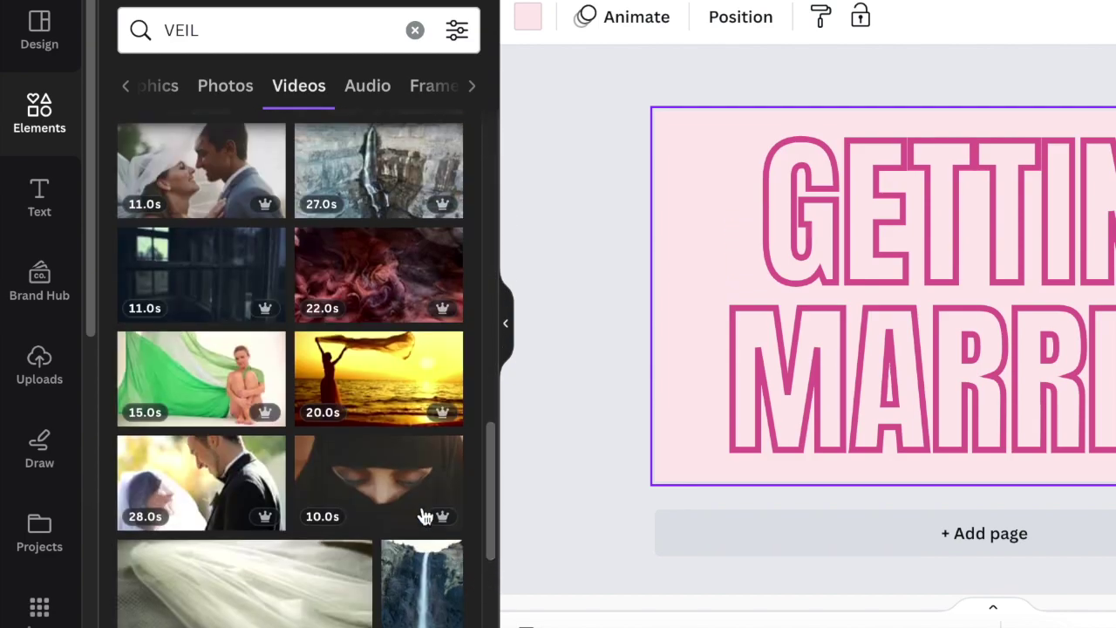
click(374, 366)
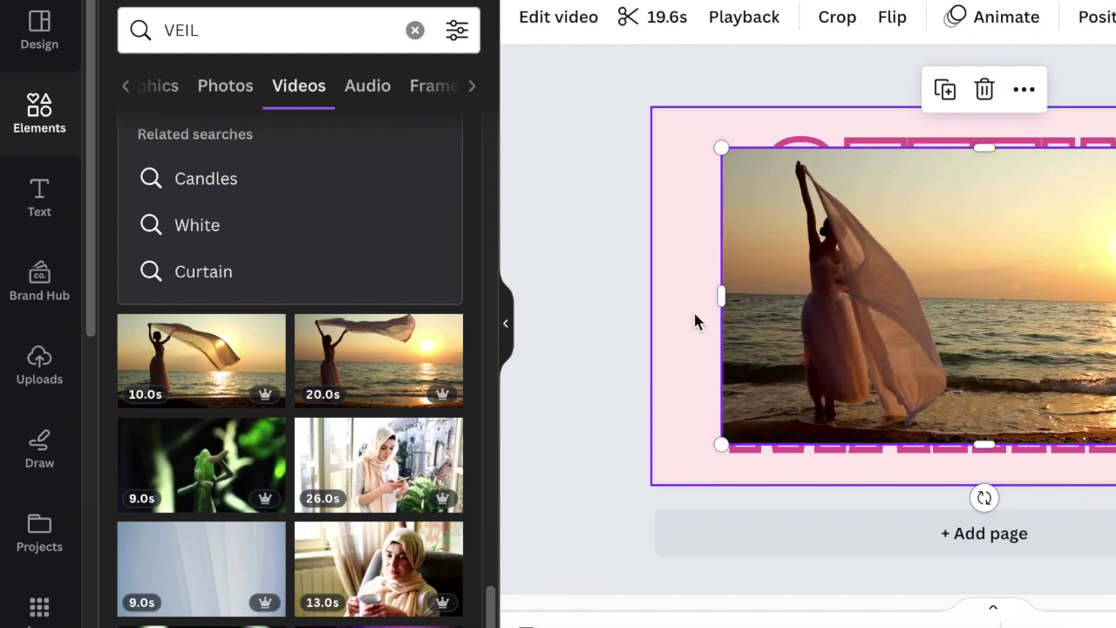
click(793, 253)
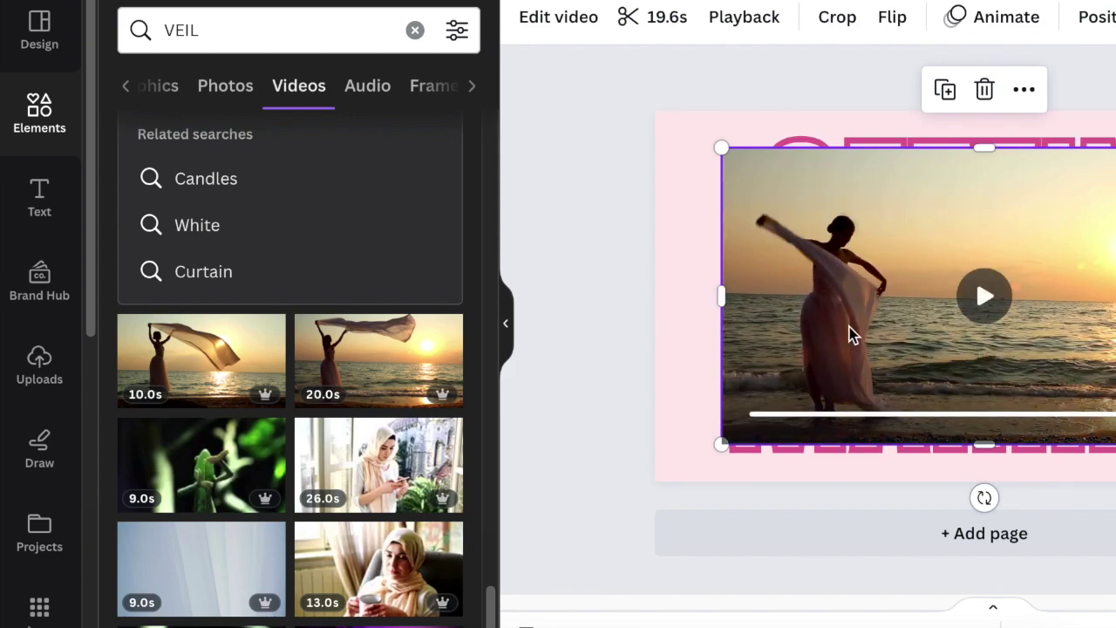
Apply Background Remover to the veil dancer clip from its video effects.
click(578, 21)
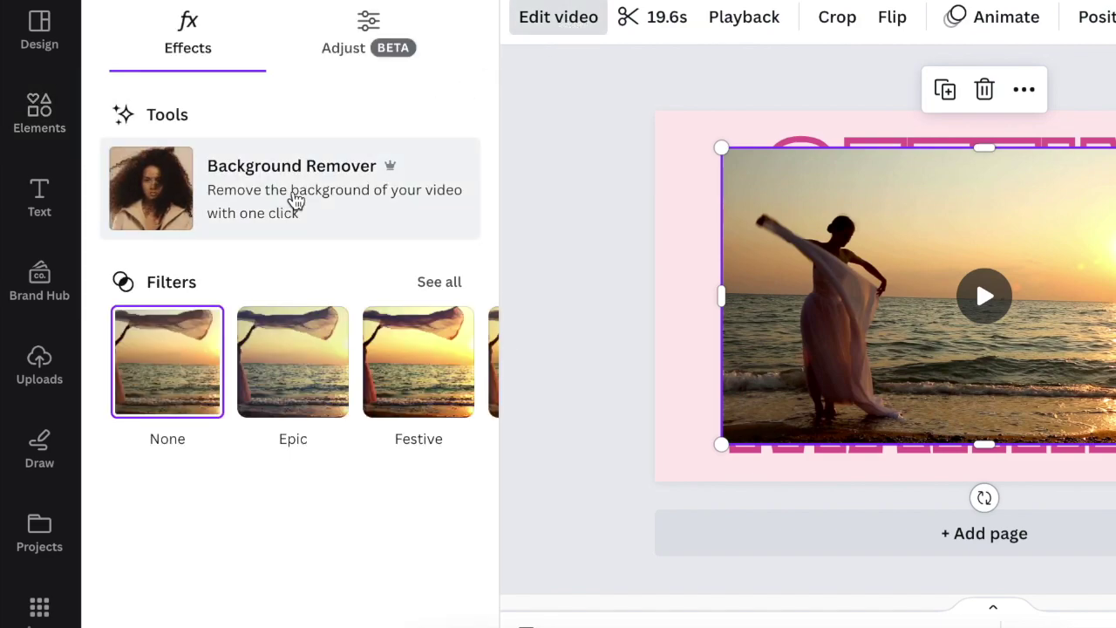
click(296, 200)
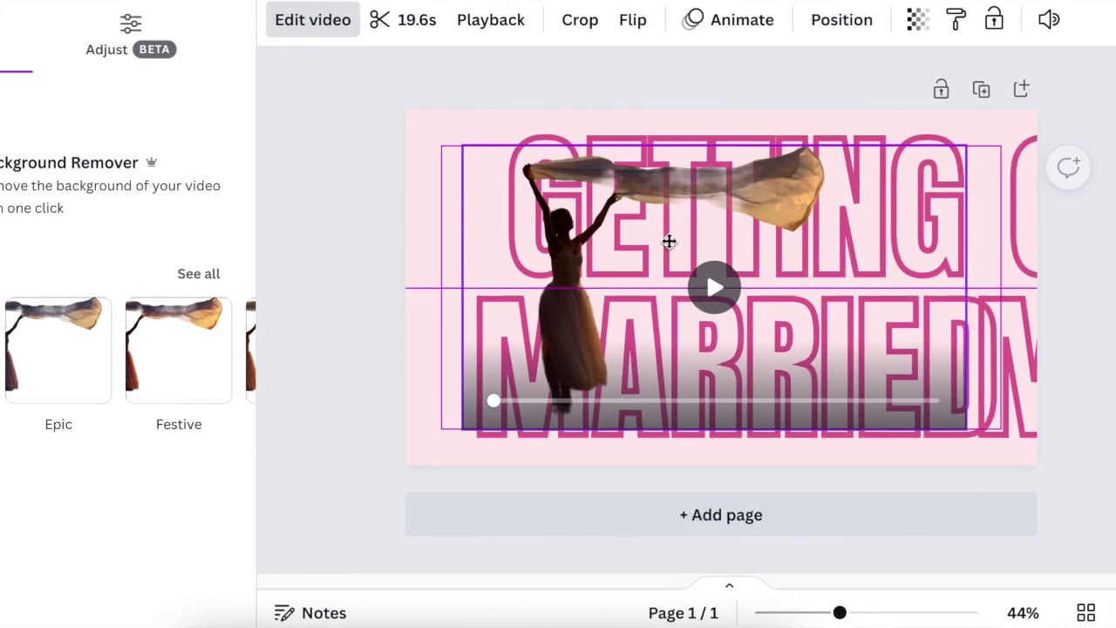
Move the dancer left and enlarge her, then drag the off-page heading copy onto the page.
drag(669, 242, 574, 253)
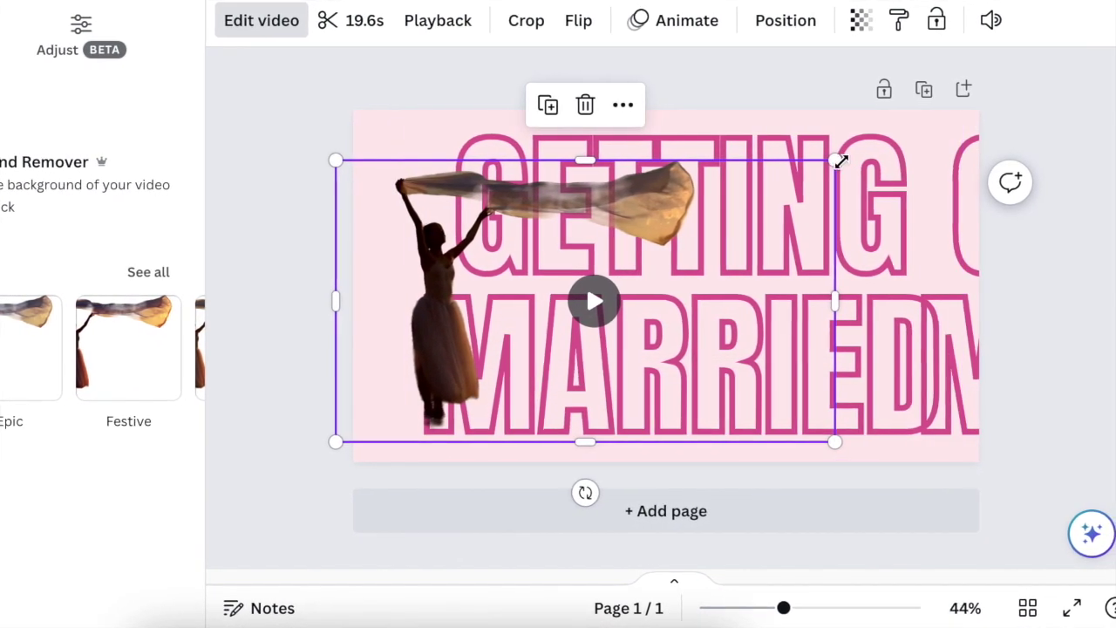
drag(849, 153, 973, 119)
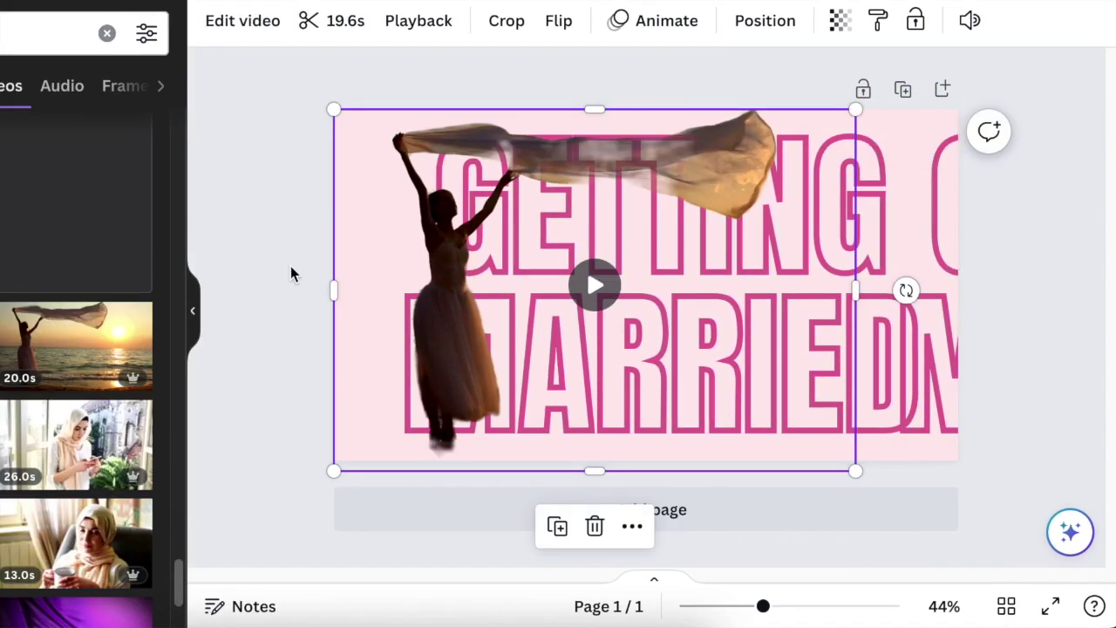
click(290, 267)
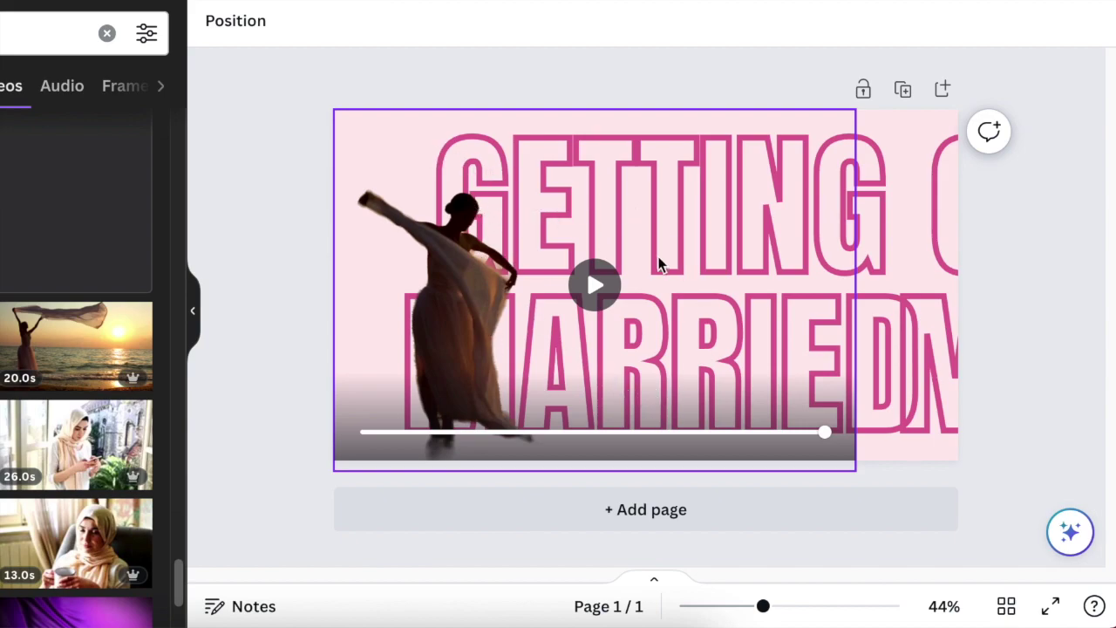
drag(951, 227, 827, 218)
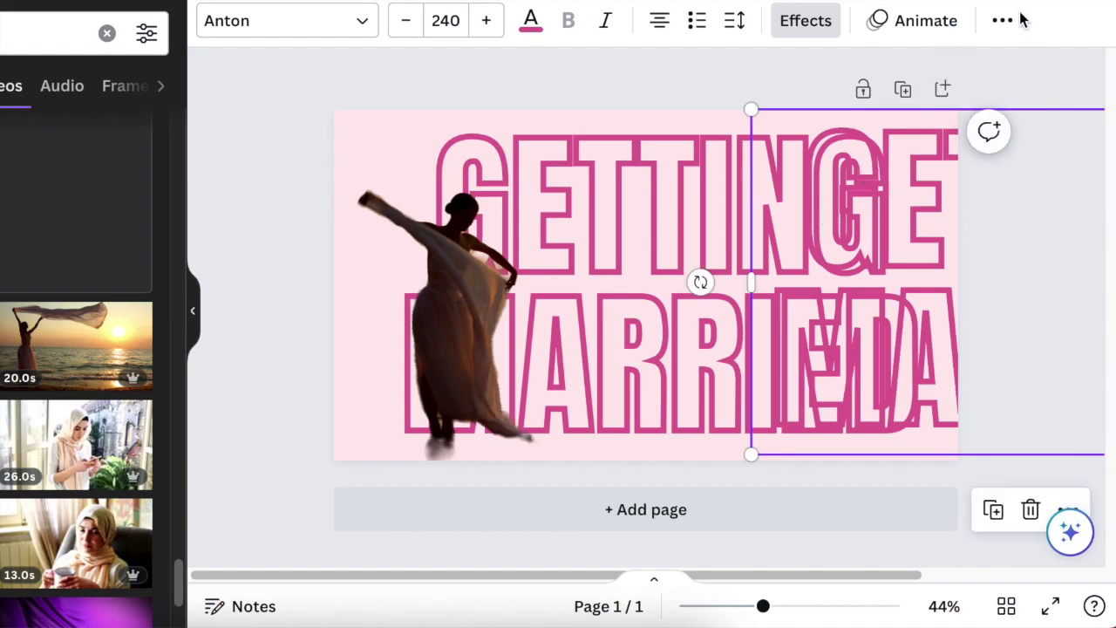
Open the Layers panel from the text copy's Layer menu to see its stacking order.
right_click(918, 183)
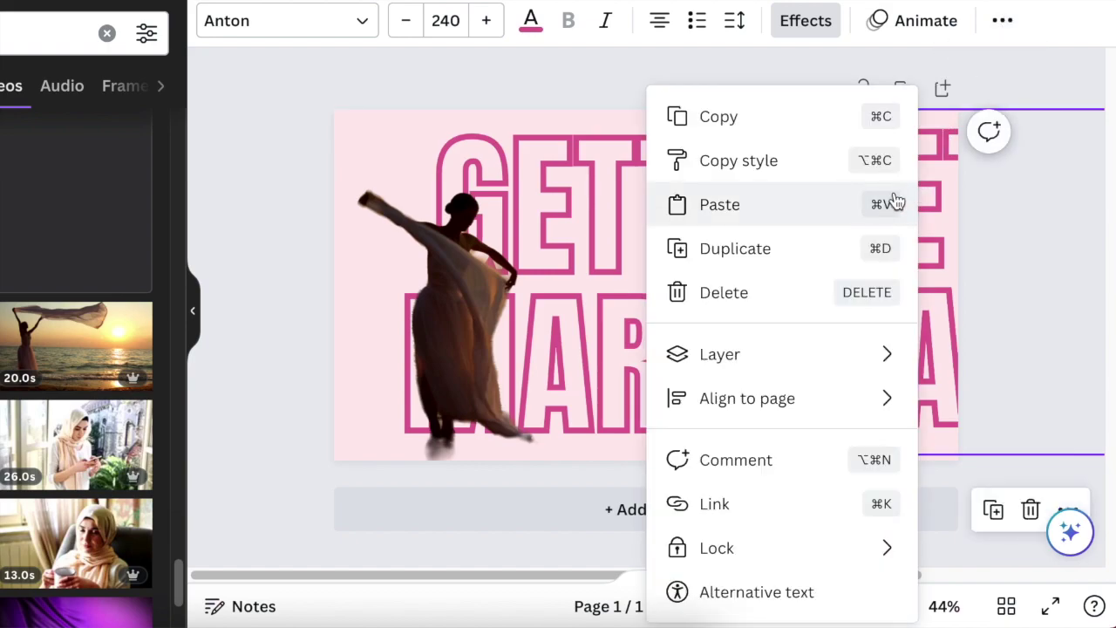
mouse_move(824, 364)
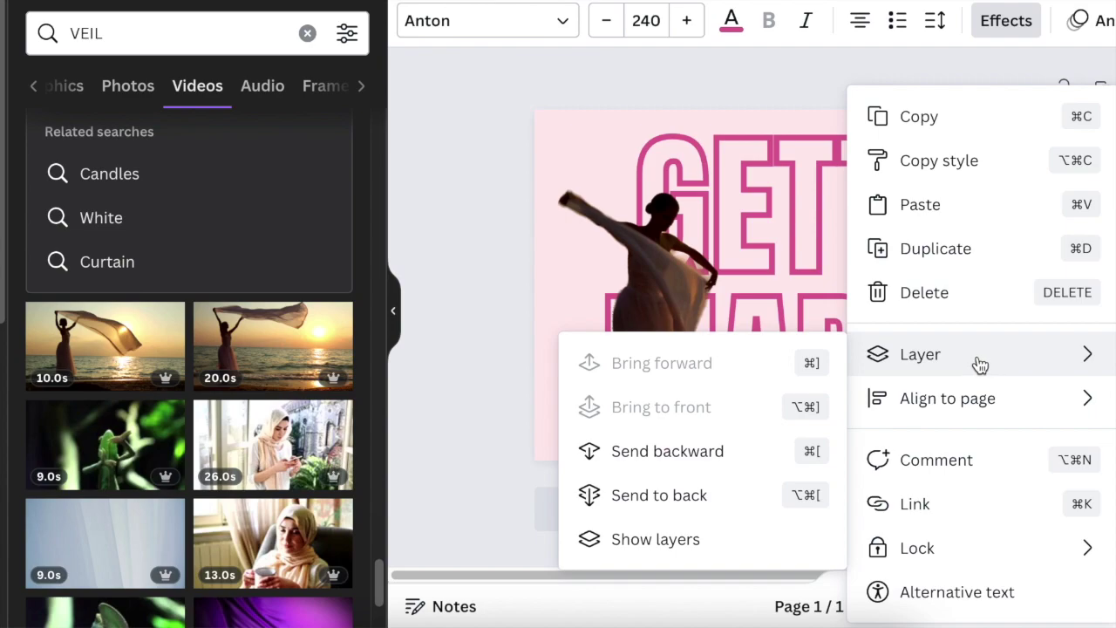
click(676, 541)
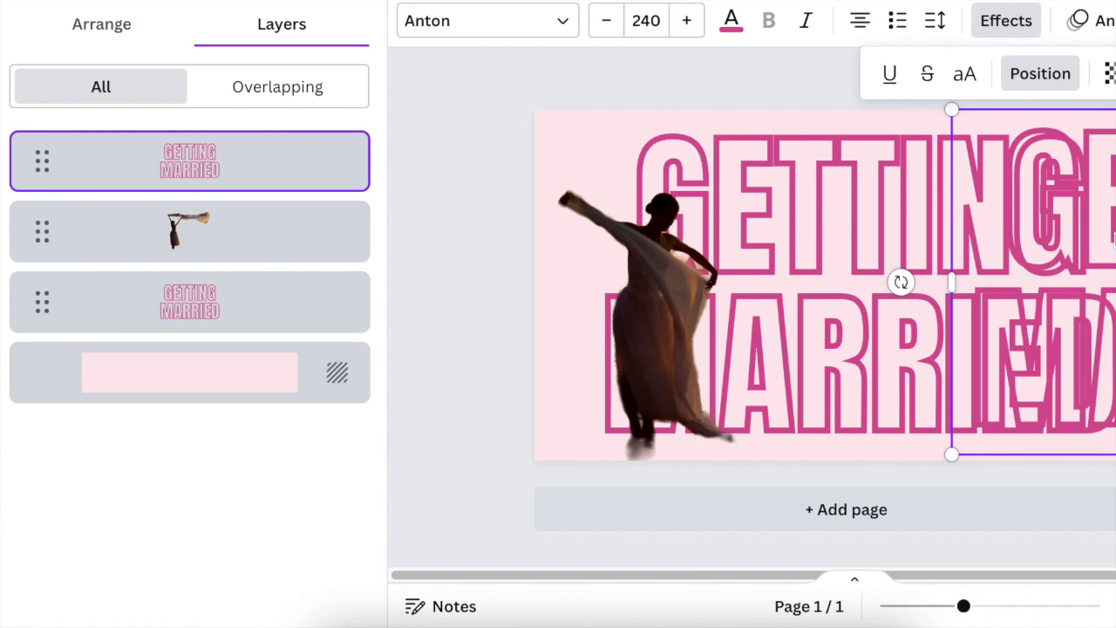
Align the top GETTING MARRIED copy exactly over the original heading.
double_click(1105, 235)
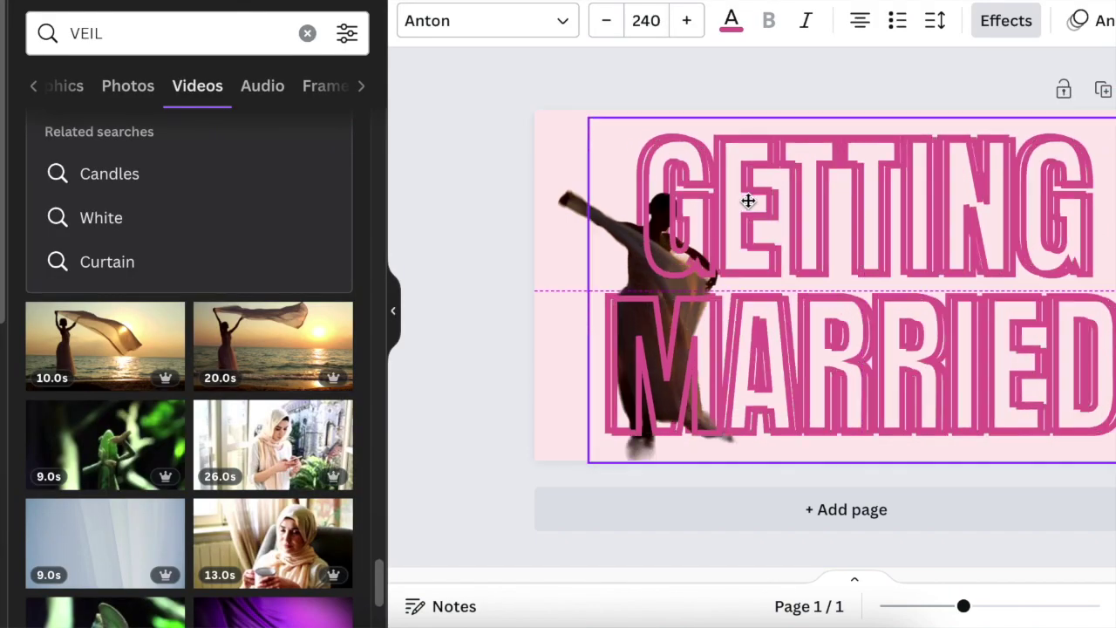
drag(747, 200, 727, 200)
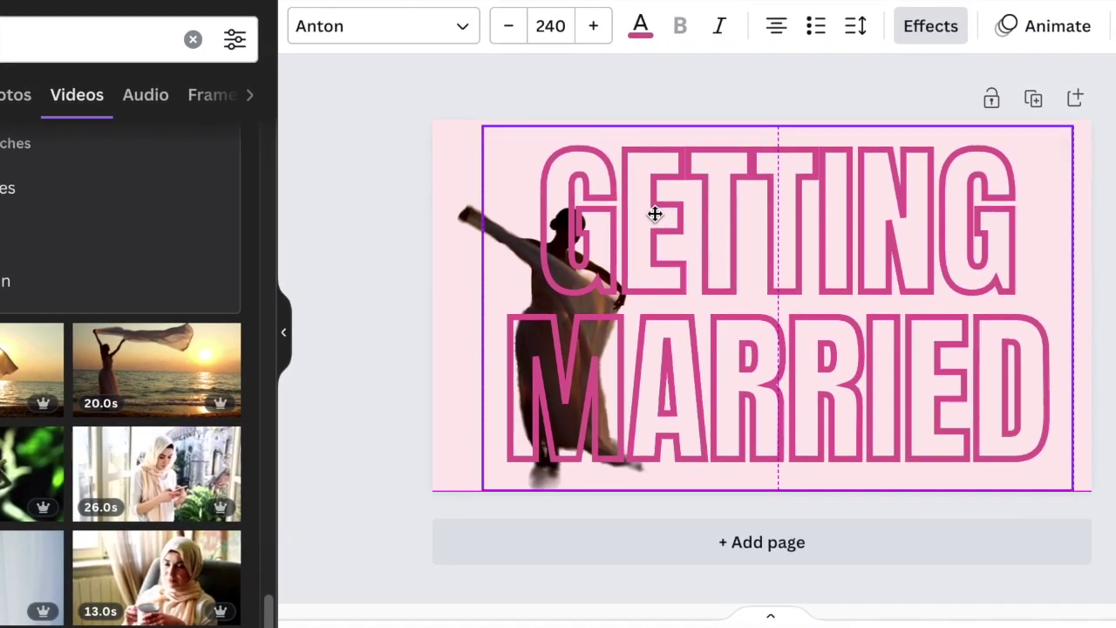
drag(654, 214, 655, 214)
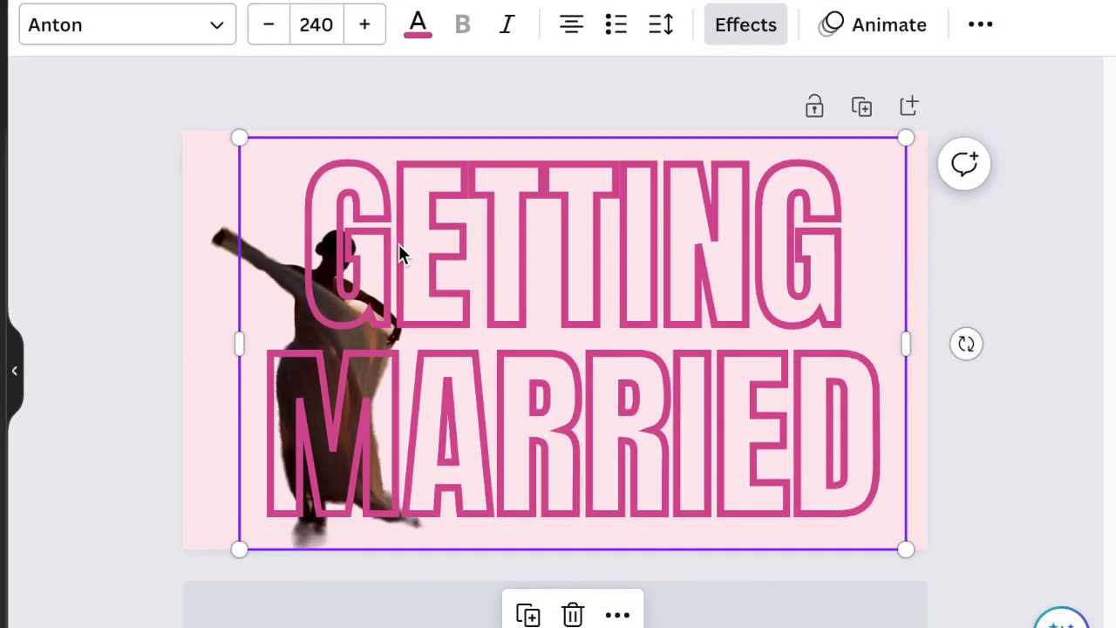
click(396, 251)
click(397, 246)
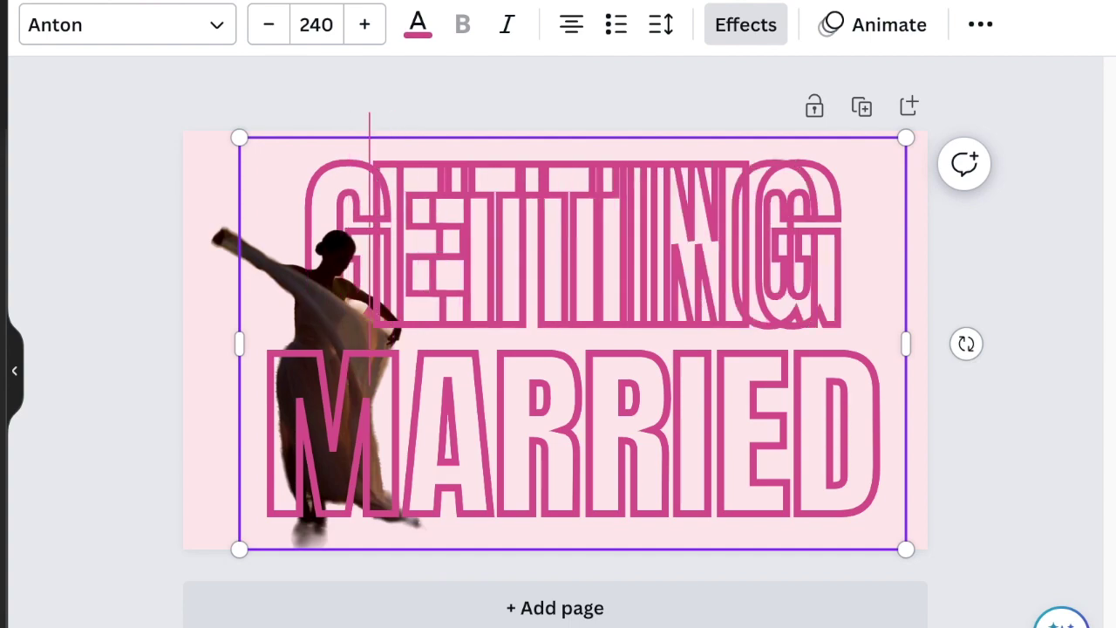
click(1025, 344)
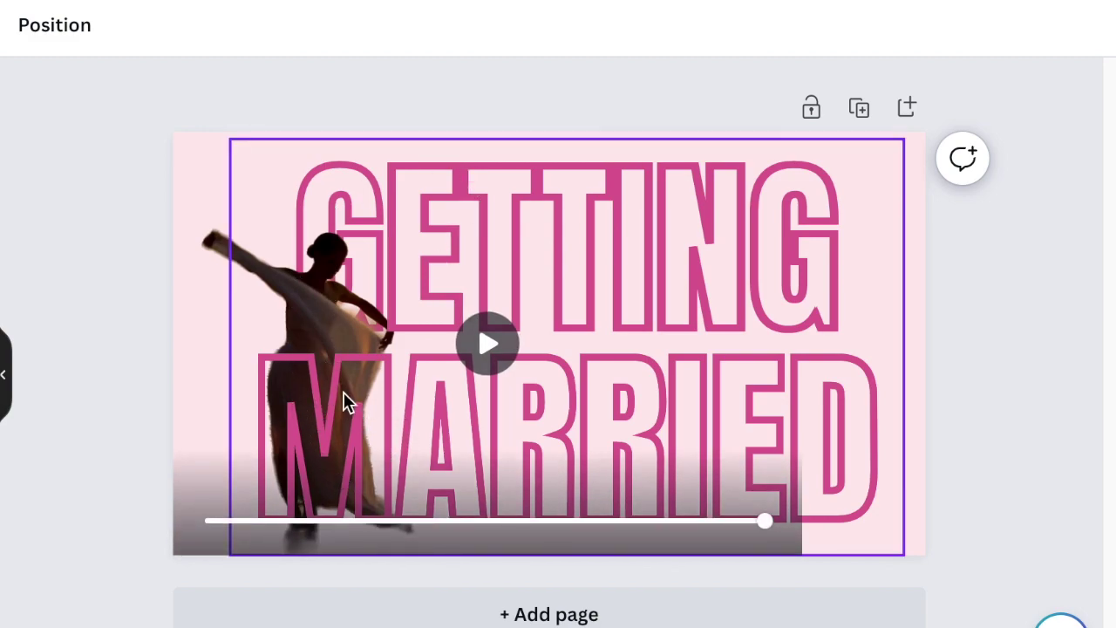
Resize the text box of the top GETTING MARRIED copy.
click(398, 416)
double_click(397, 410)
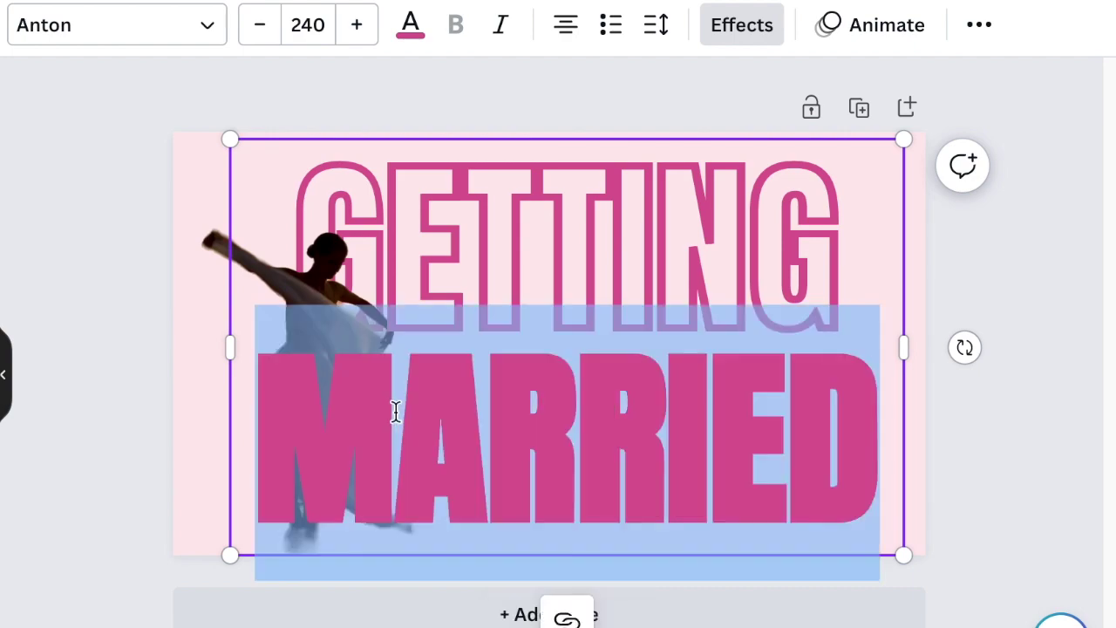
click(396, 410)
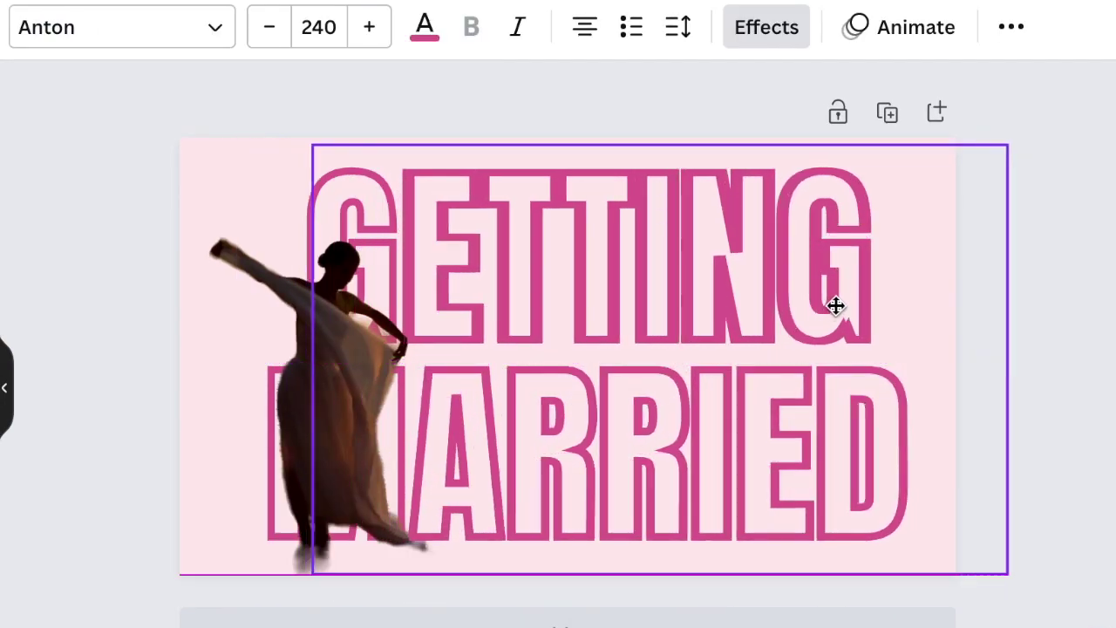
drag(1008, 360, 1014, 361)
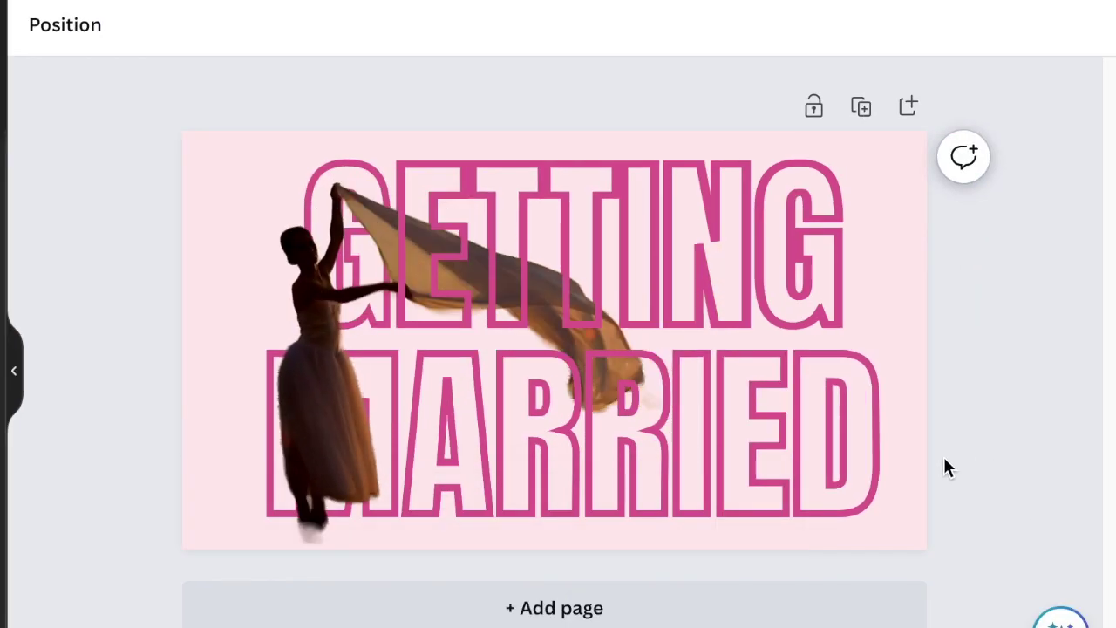
Remove MARRIED from the top text copy so only GETTING remains.
click(838, 453)
double_click(811, 449)
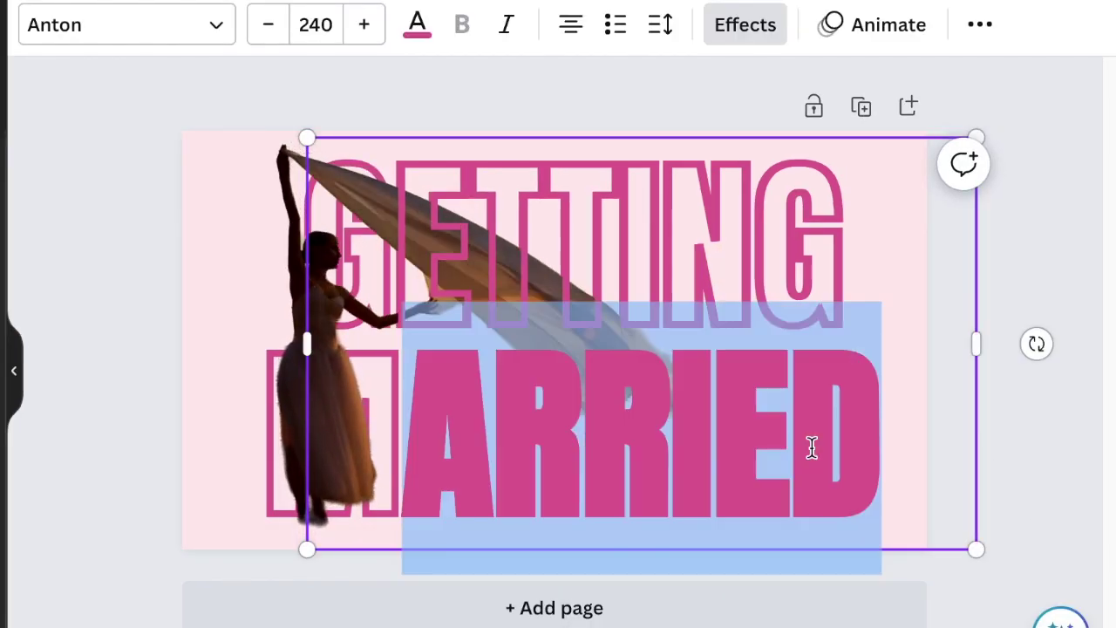
key(Escape)
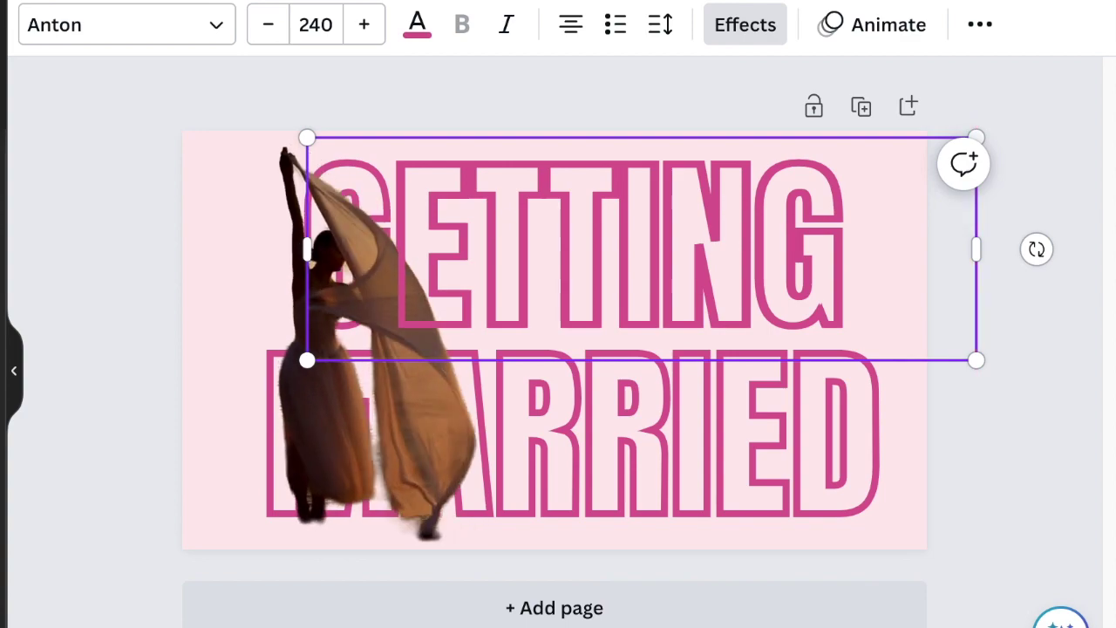
click(1030, 479)
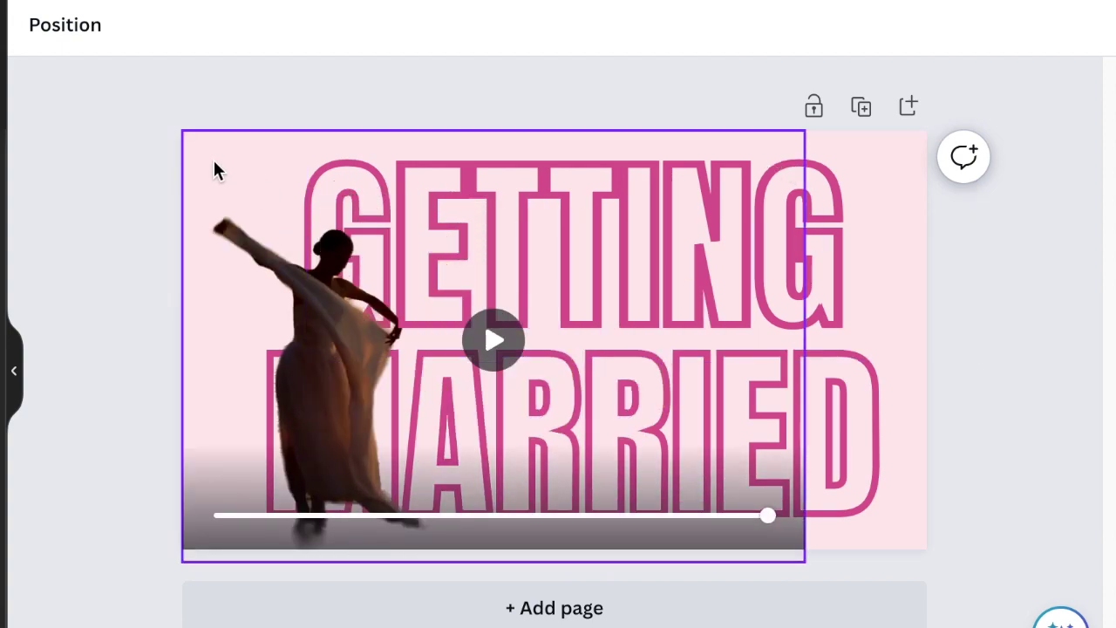
click(217, 170)
Snap the small hearts graphic into the page's top-right corner.
click(133, 164)
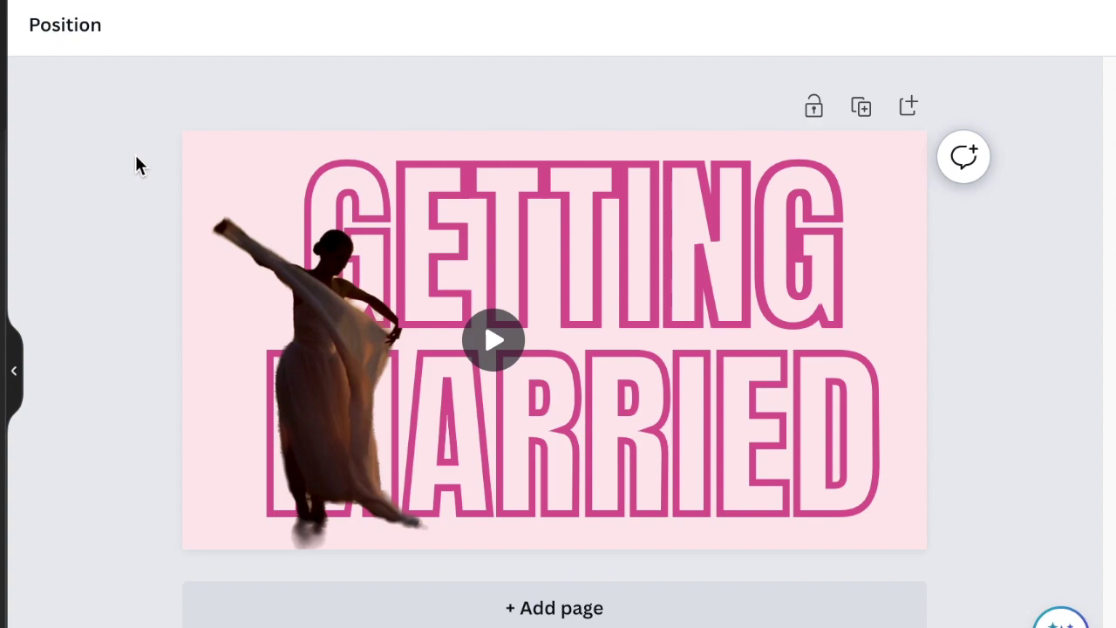
key(Tab)
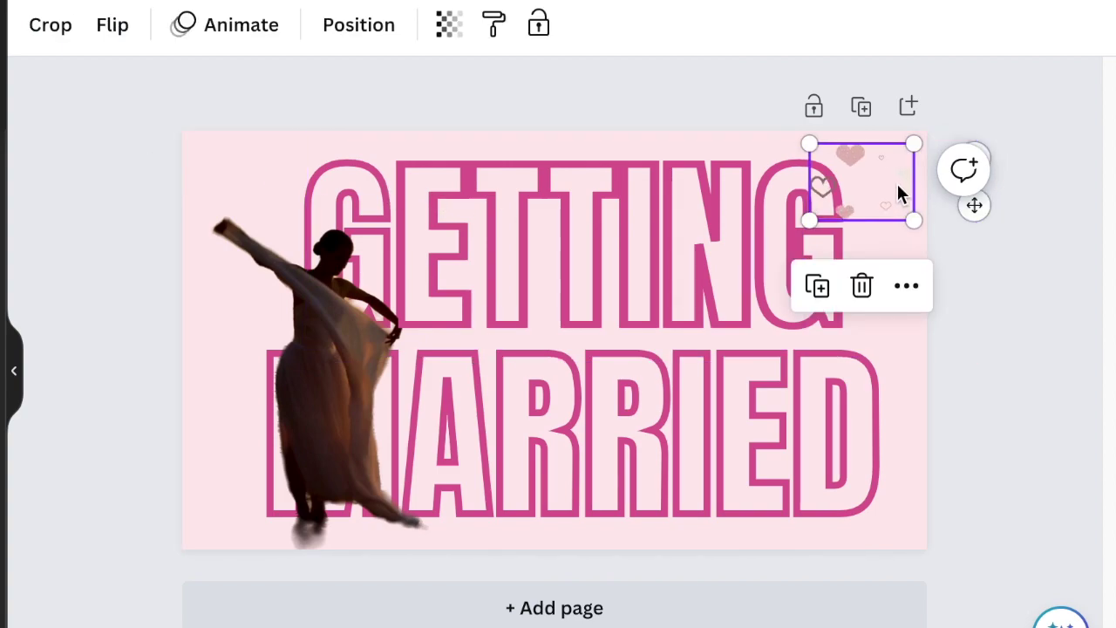
drag(899, 193, 904, 194)
key(Escape)
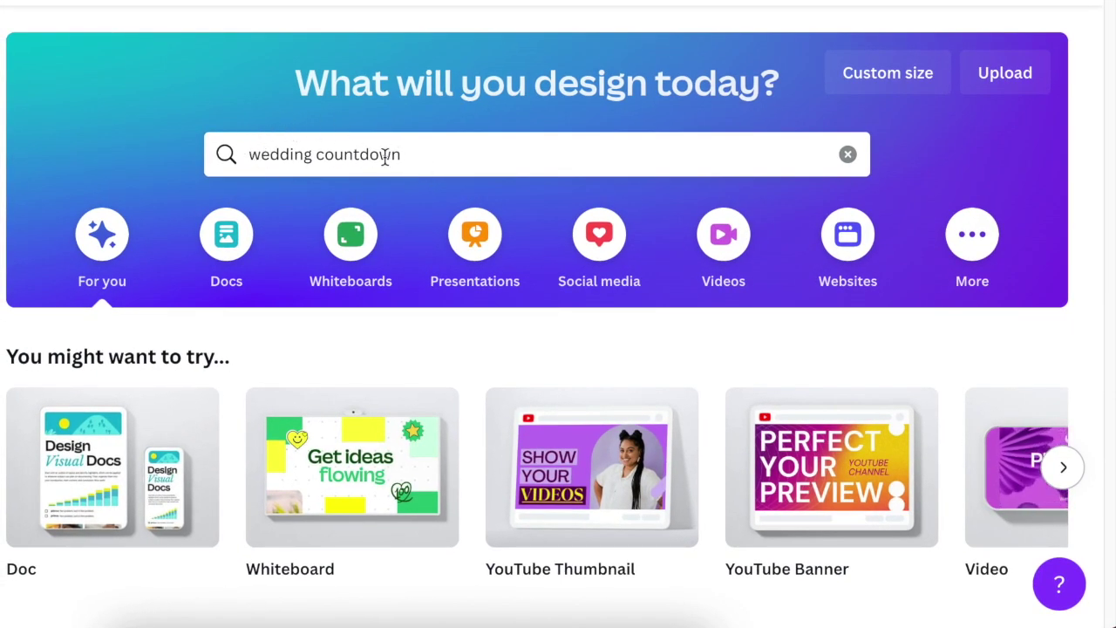
Search templates for 'wedding countdown' and browse the results list.
click(413, 158)
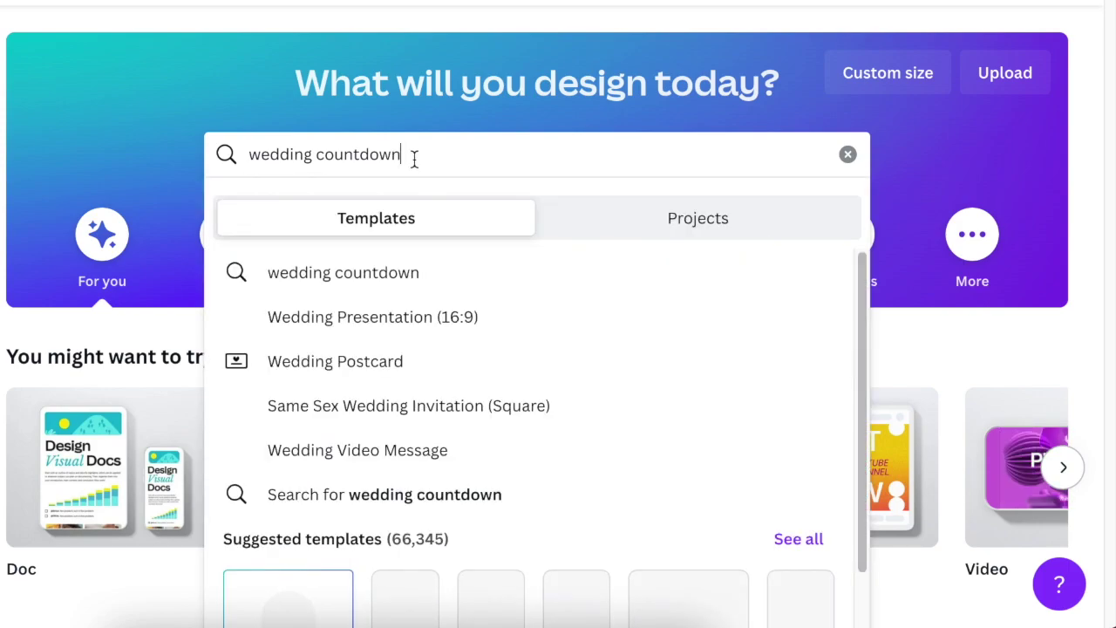
click(433, 281)
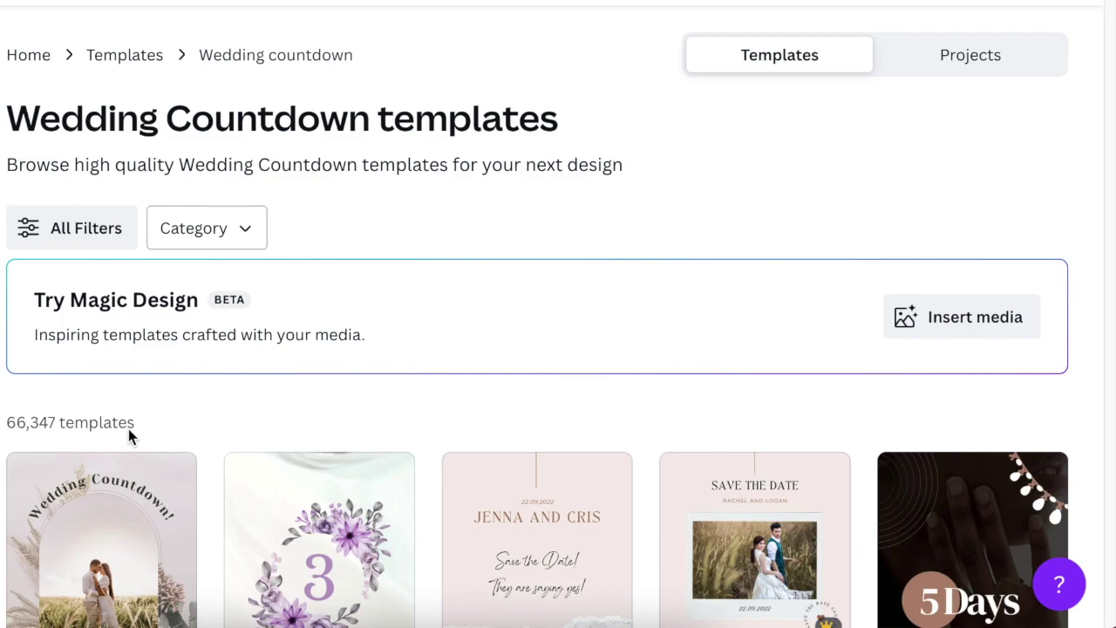
scroll(130, 432, down, 10)
scroll(130, 432, up, 6)
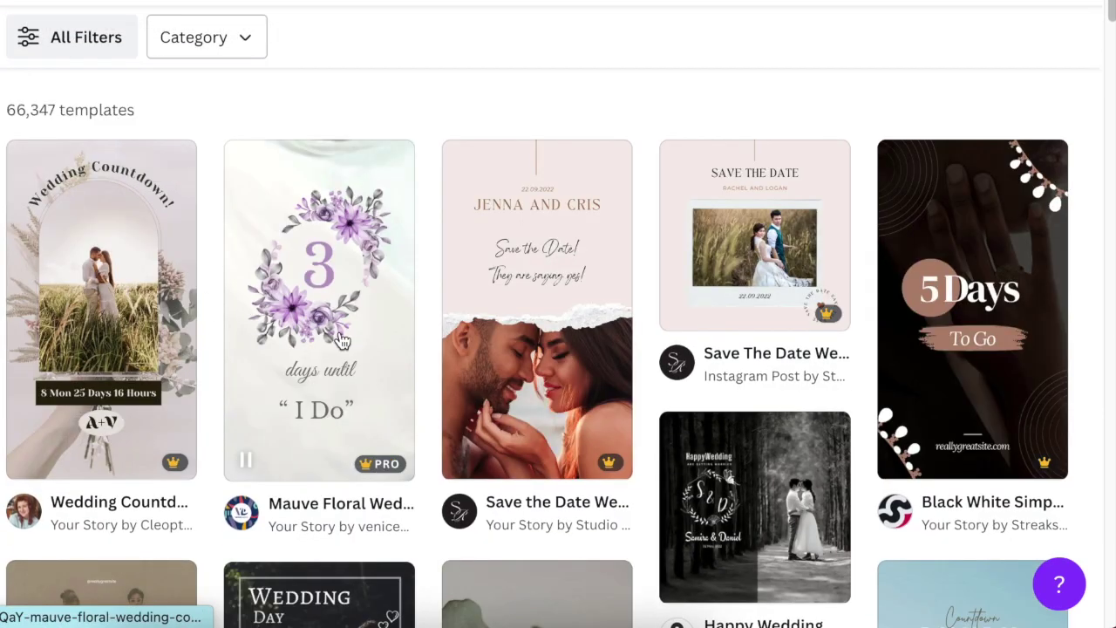
mouse_move(339, 341)
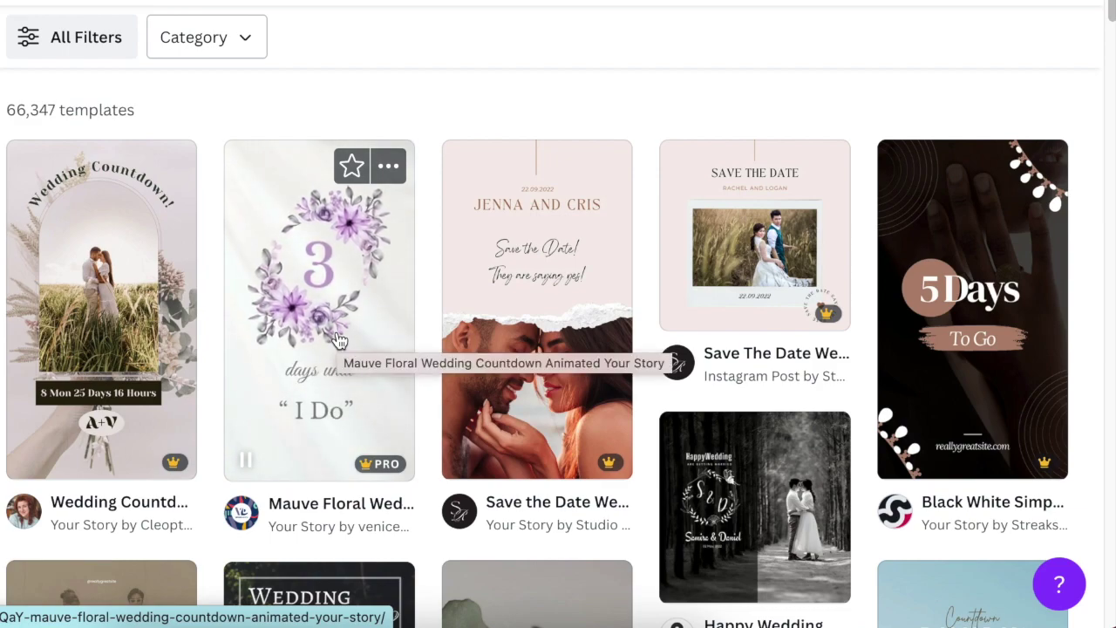